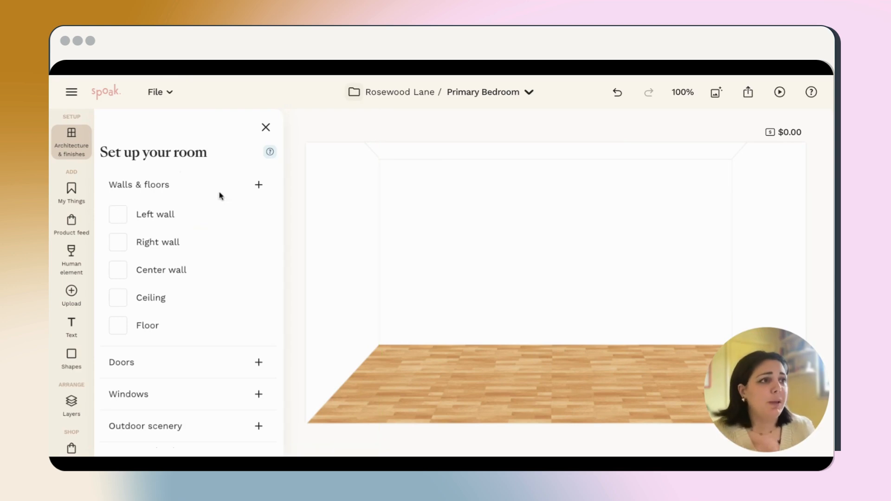
Paint the center wall with the custom dusty pink color #DDC4C4
scroll(237, 297, "down", 2)
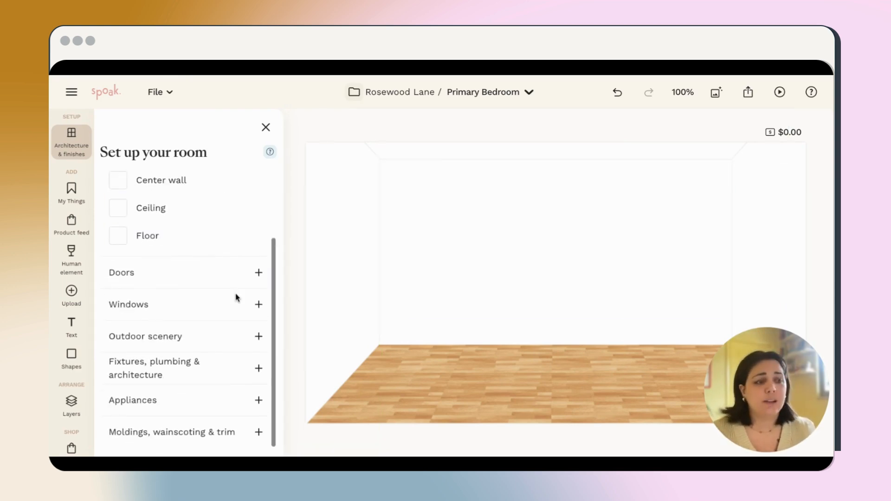
scroll(237, 297, "up", 2)
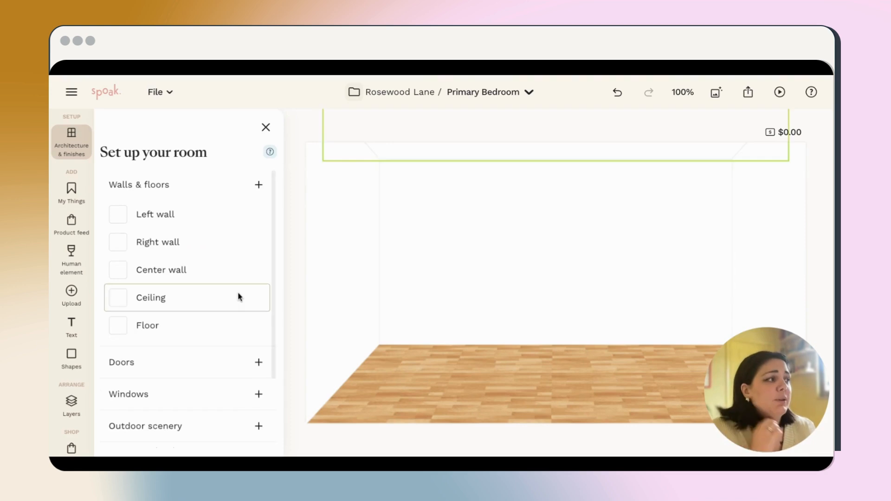
left_click(177, 278)
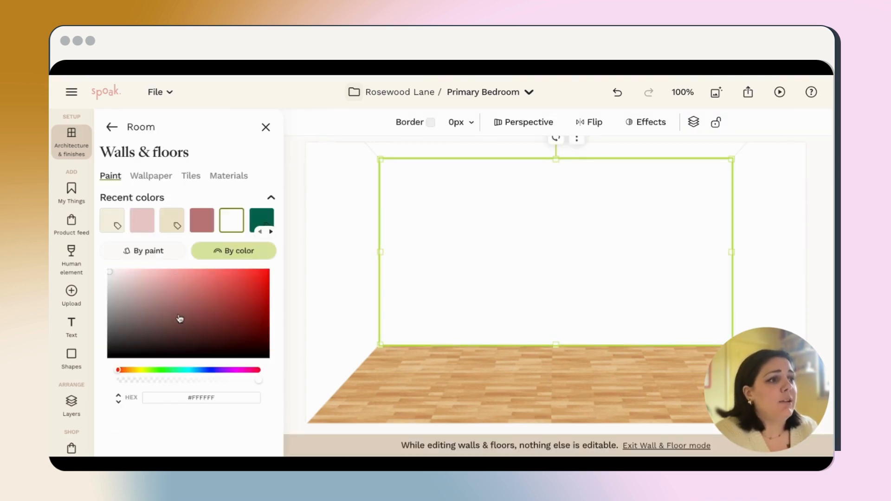
left_click_drag(171, 297, 127, 285)
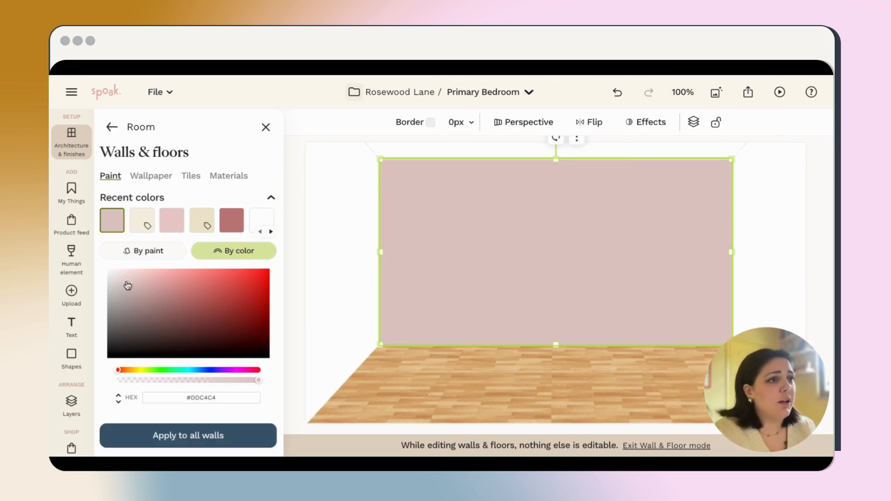
Choose the Farrow & Ball paint House white for the center wall and apply it to all walls
left_click(144, 251)
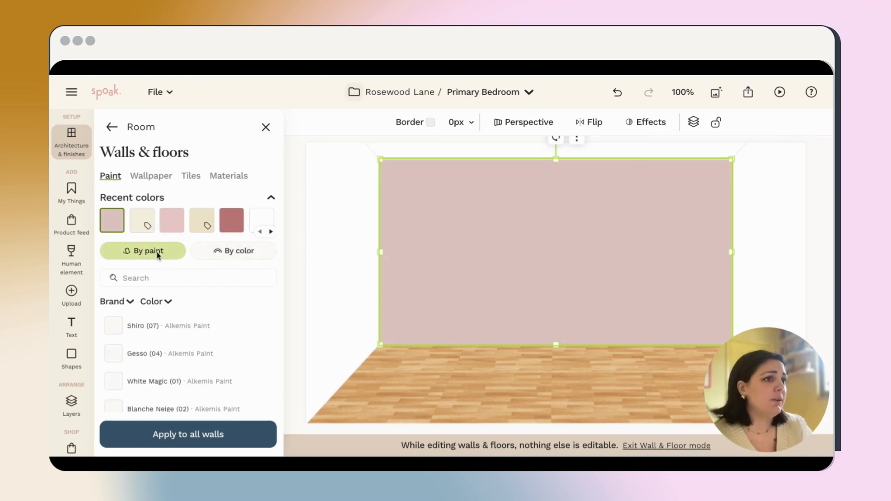
left_click(124, 302)
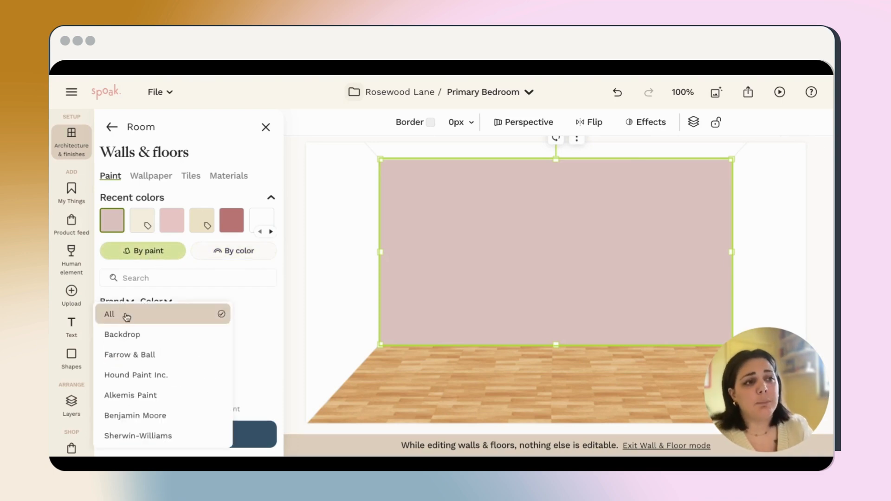
left_click(141, 357)
scroll(164, 355, "down", 2)
scroll(165, 354, "down", 5)
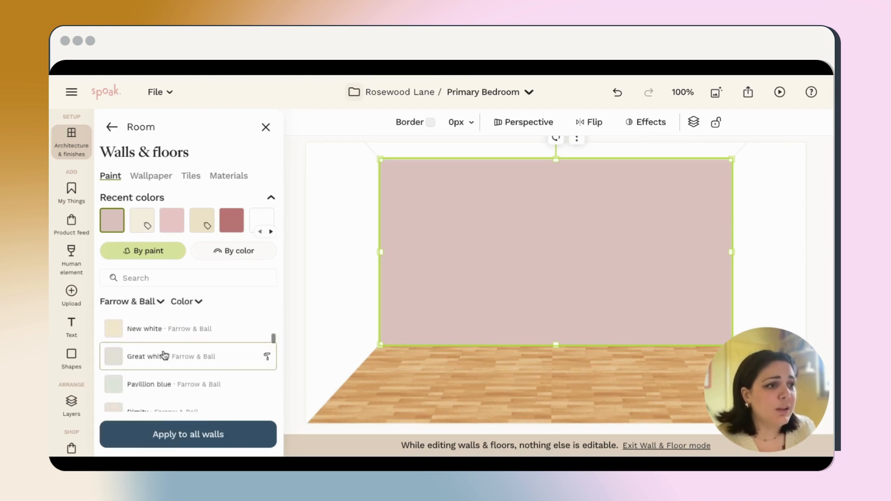
left_click(147, 357)
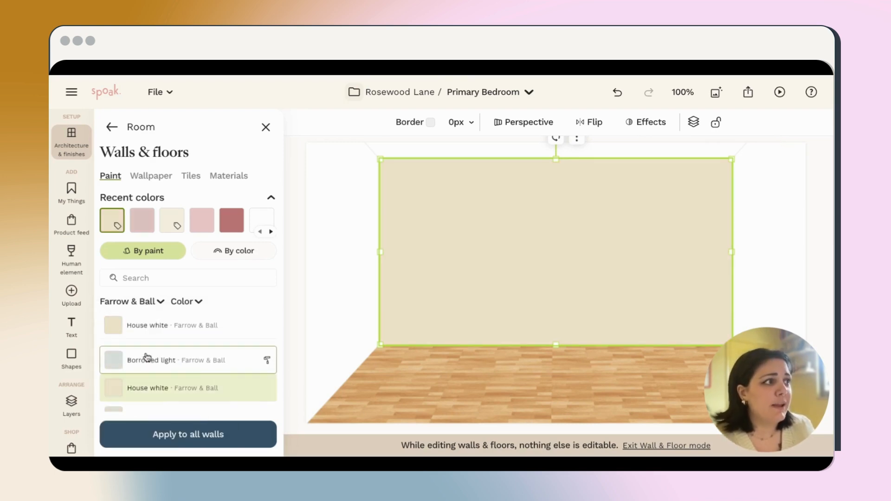
left_click(173, 443)
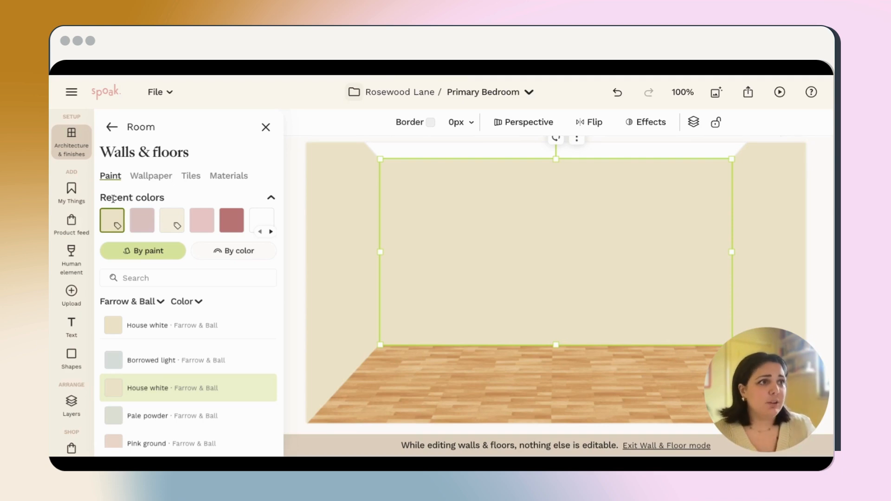
Cover the center wall with the Linfield wallpaper from Lulu & Georgia, adjusting and applying the crop for tiling
left_click(157, 180)
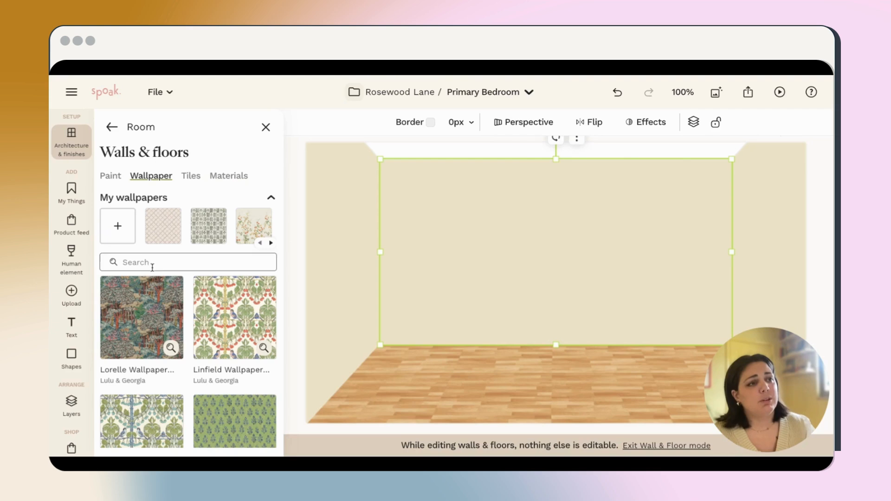
scroll(160, 295, "down", 2)
scroll(160, 295, "down", 2)
scroll(159, 295, "up", 4)
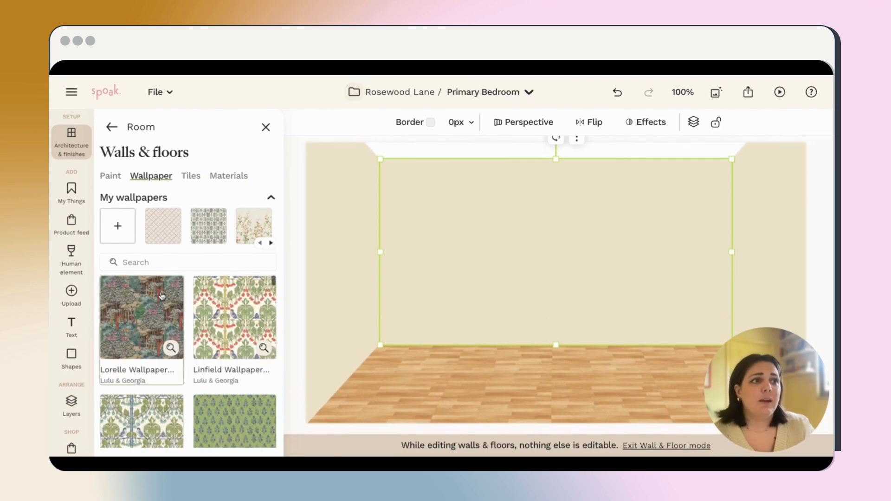
left_click(226, 330)
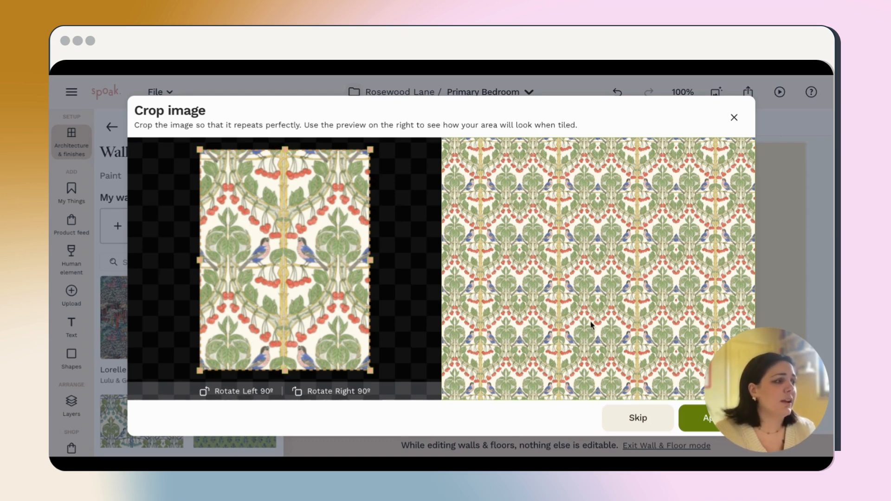
mouse_move(298, 379)
left_mouse_down()
mouse_move(297, 362)
mouse_move(285, 371)
left_mouse_up()
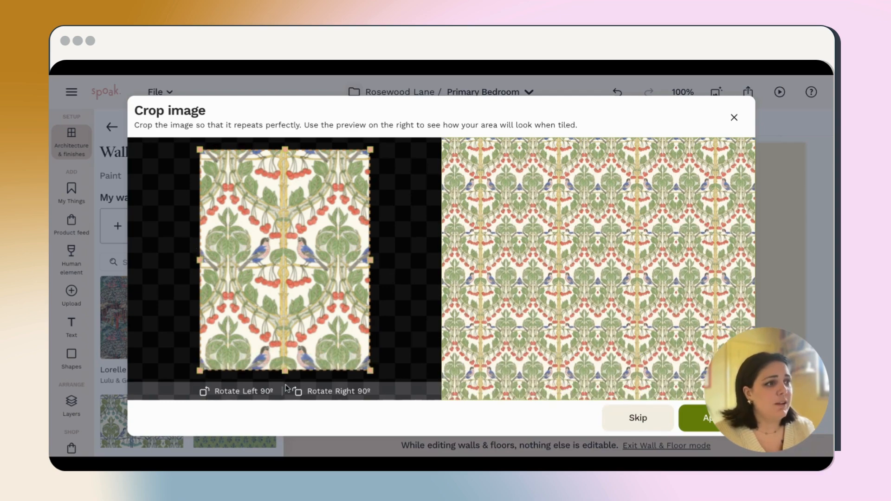
left_click(690, 427)
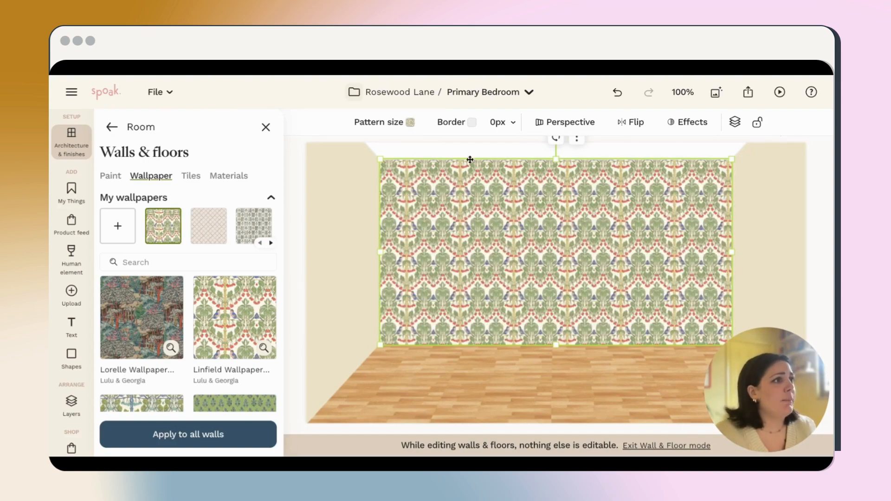
Adjust the center wall wallpaper's pattern size by decreasing it twice and increasing it twice, and return to the room setup
left_click(385, 122)
left_click(369, 172)
left_click(369, 174)
left_click(458, 173)
left_click(458, 173)
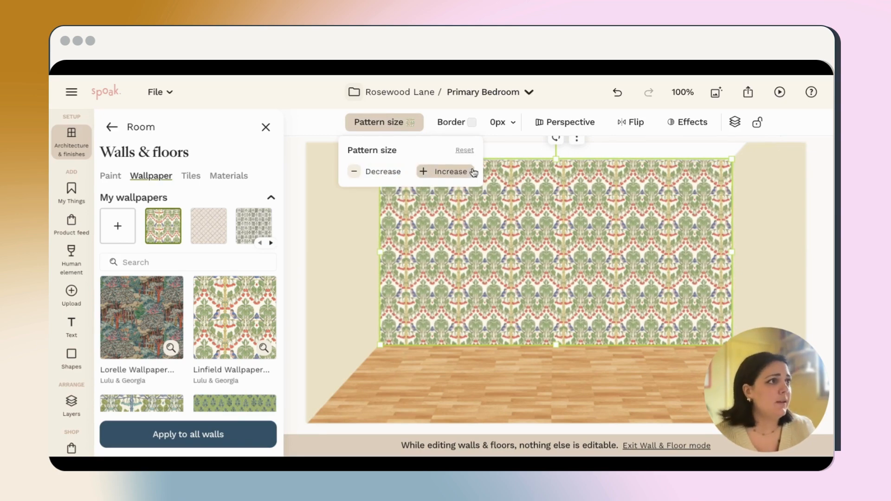
left_click(111, 127)
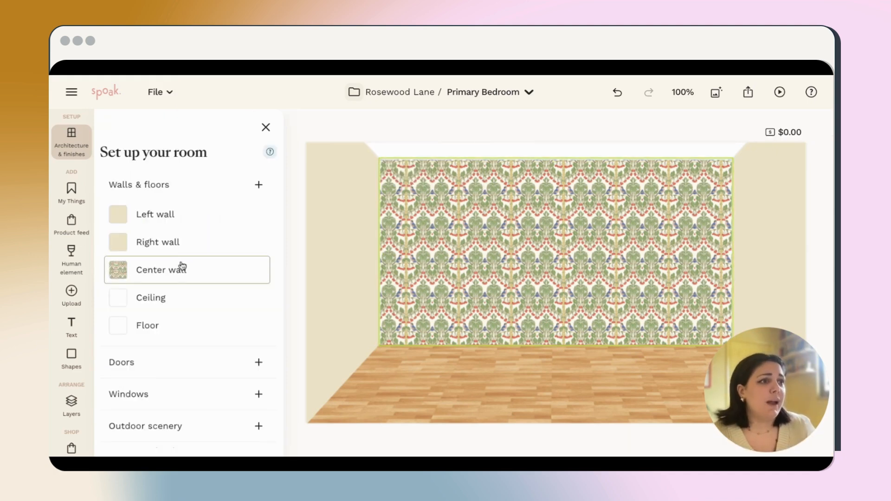
Add a white double-hung window with gridded panes to the room from the windows library
scroll(180, 268, "down", 3)
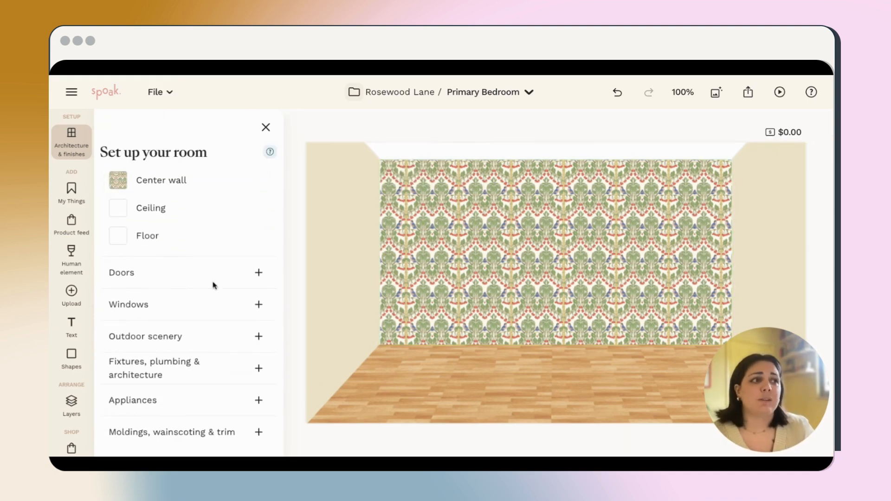
left_click(259, 305)
scroll(228, 298, "down", 5)
scroll(229, 299, "down", 10)
left_click(185, 370)
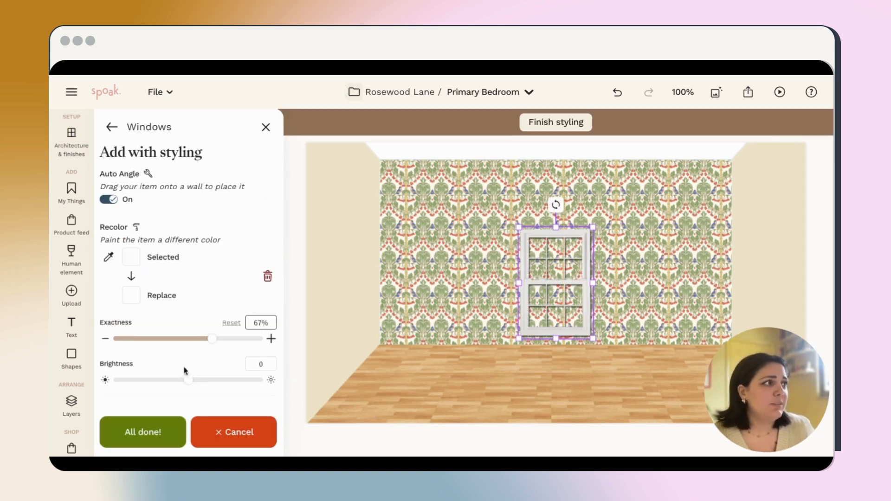
Place the white window on the left wall at mid-height with Auto Angle on, and finish its styling
left_click_drag(550, 274, 480, 231)
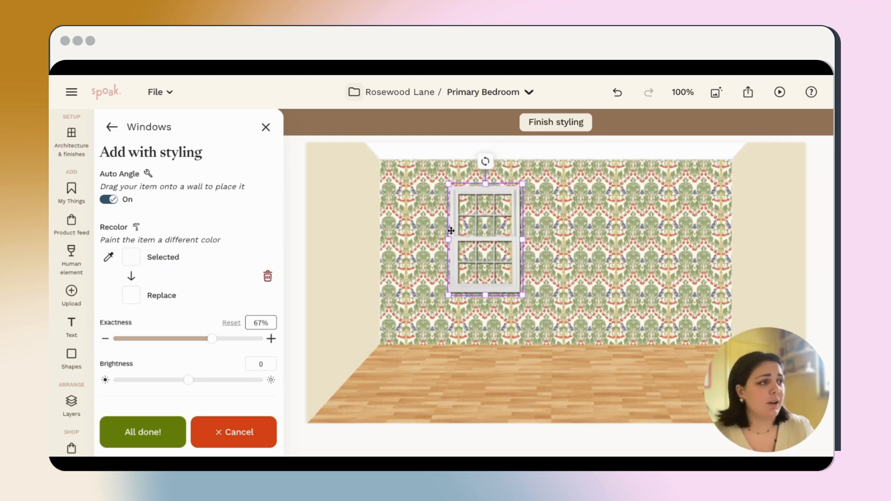
left_click_drag(478, 226, 378, 183)
mouse_move(348, 229)
left_mouse_down()
mouse_move(336, 239)
mouse_move(343, 246)
left_mouse_up()
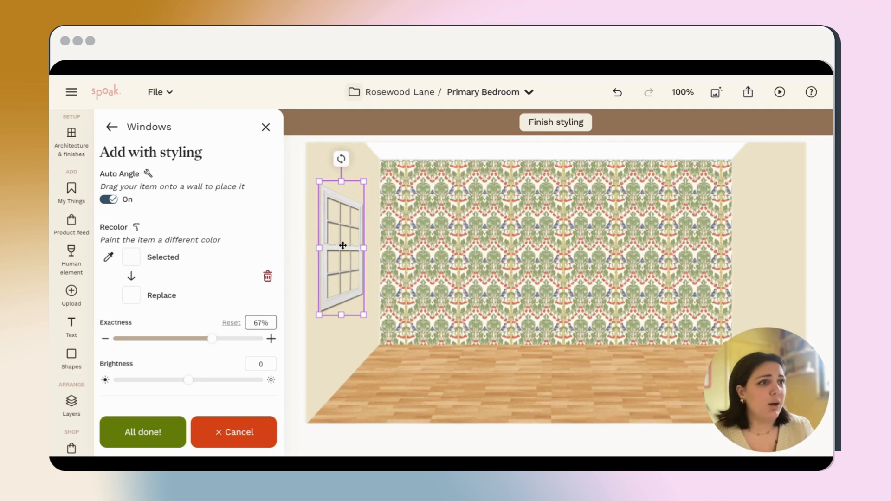
left_click(150, 438)
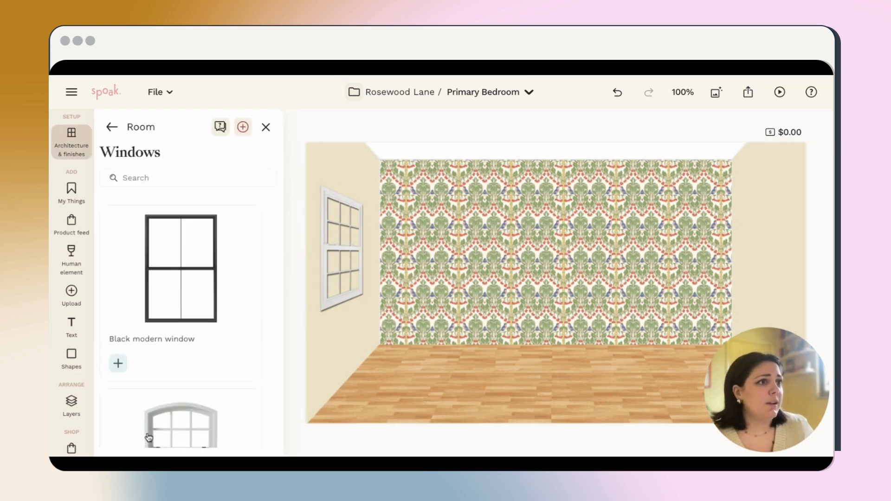
left_click(112, 127)
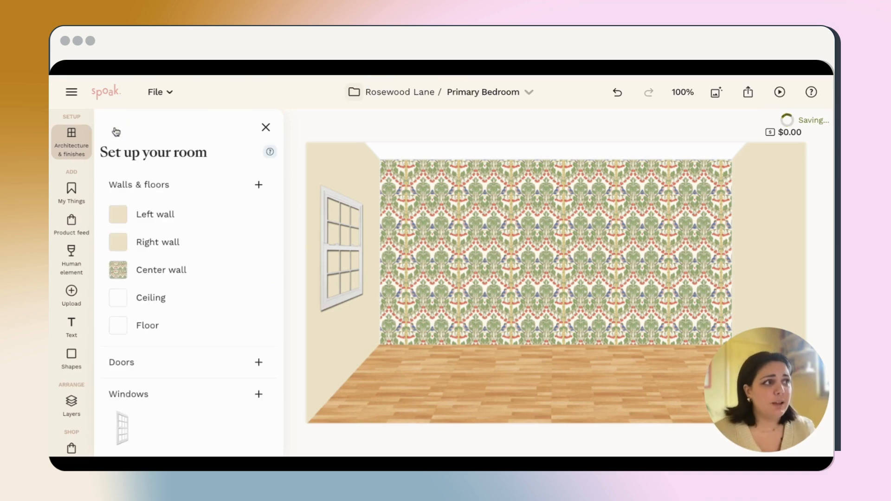
Add the Blue sky with clouds outdoor scenery to the room
scroll(178, 254, "down", 3)
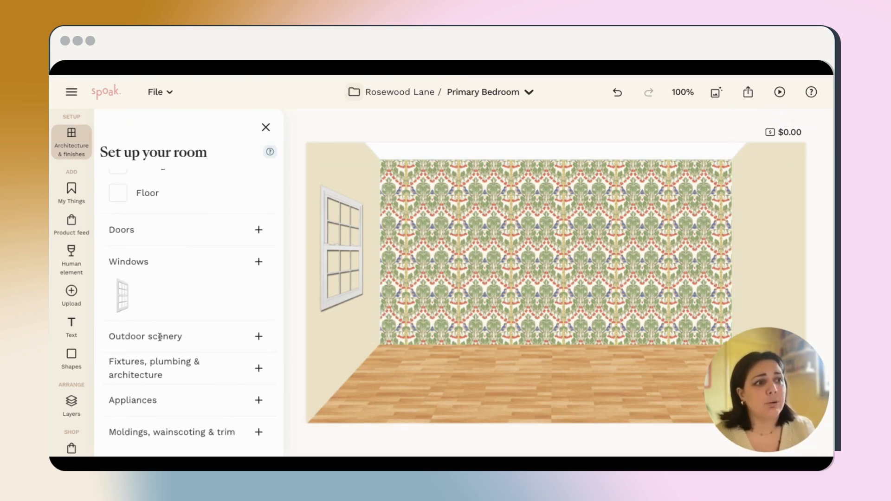
left_click(258, 341)
scroll(232, 325, "down", 5)
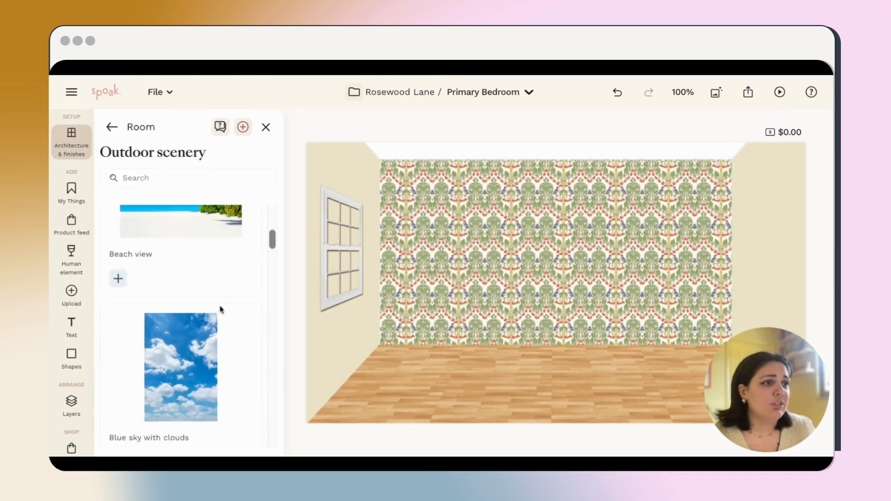
left_click(181, 371)
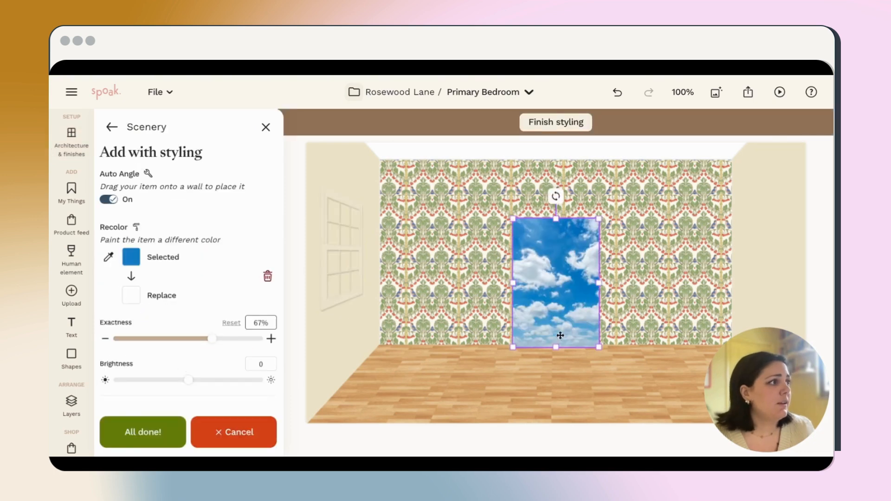
Position the sky scenery behind the left wall's window, shorten it to fit within the frame, and finish its styling
left_click_drag(570, 305, 360, 254)
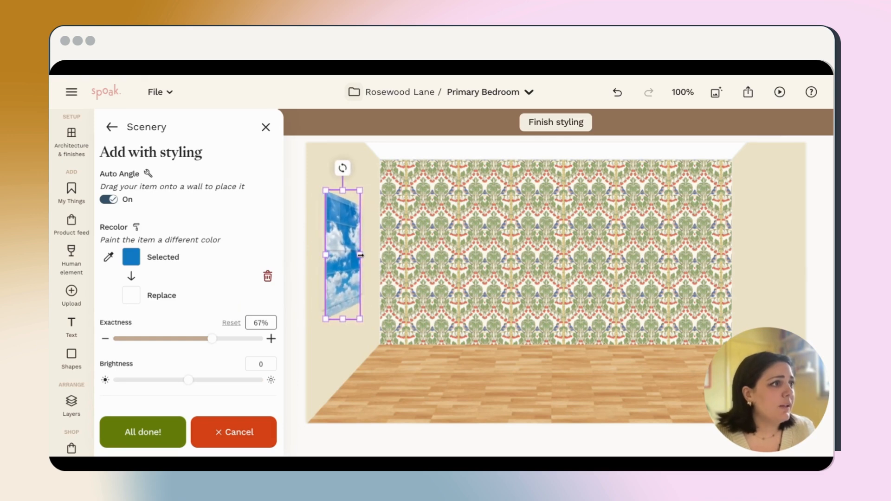
left_click_drag(342, 319, 343, 307)
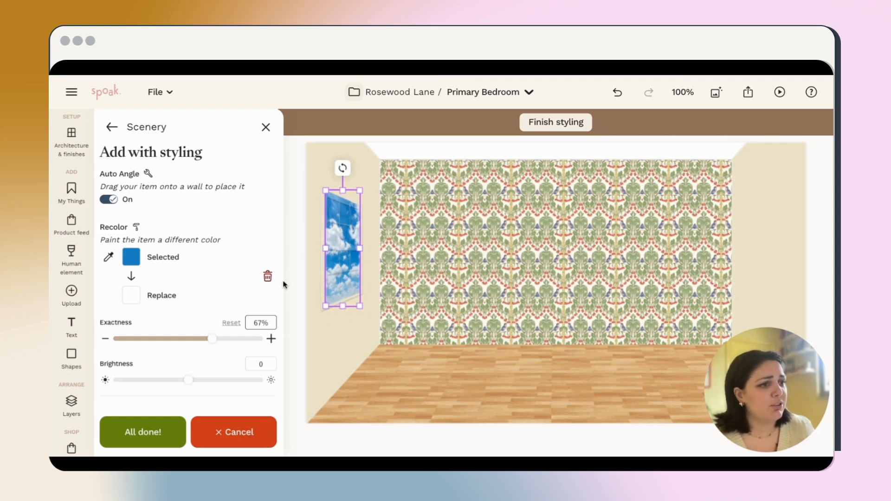
left_click(139, 431)
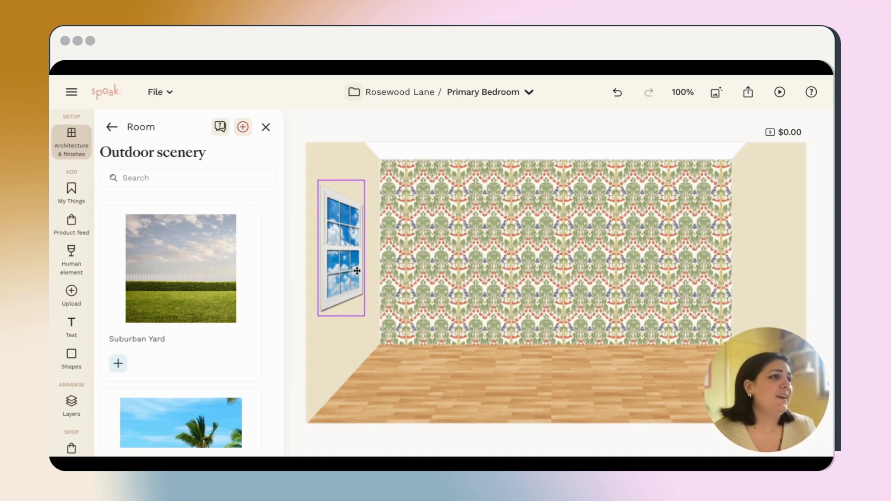
left_click(112, 126)
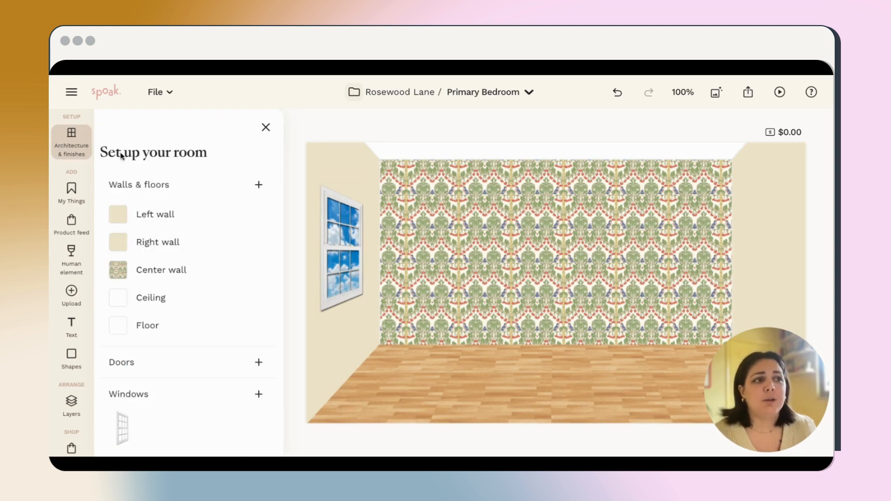
Open the product feed and add Category and Brand filters to the product search
scroll(195, 358, "down", 3)
scroll(195, 358, "down", 1)
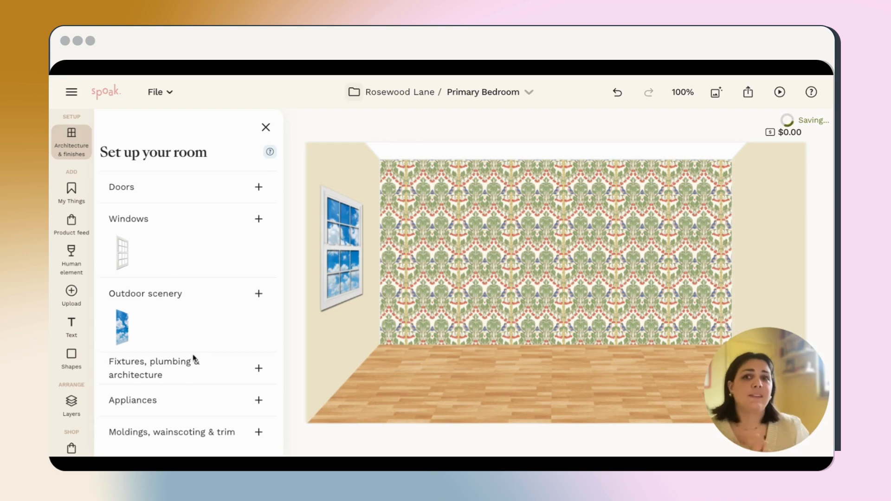
left_click(82, 231)
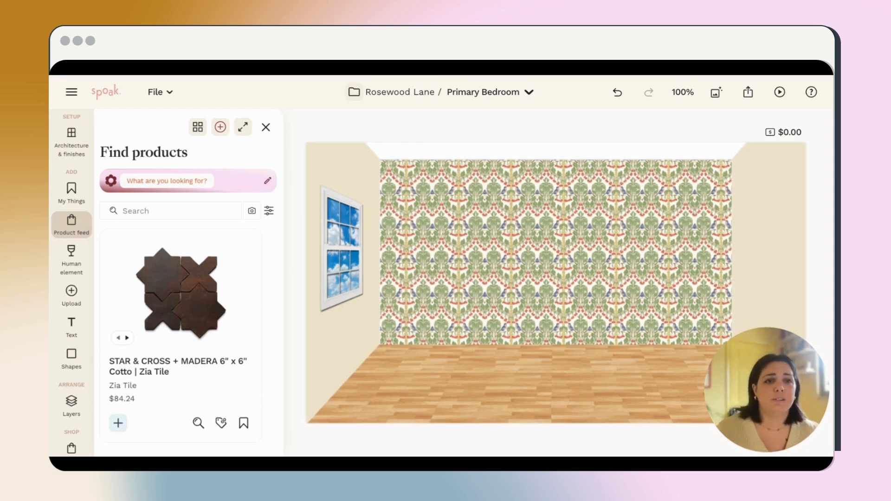
left_click(269, 214)
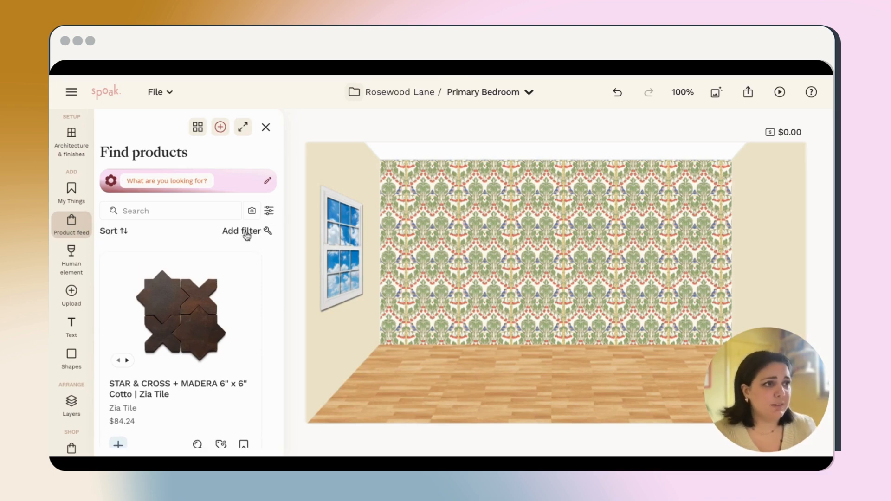
left_click(256, 232)
left_click(245, 267)
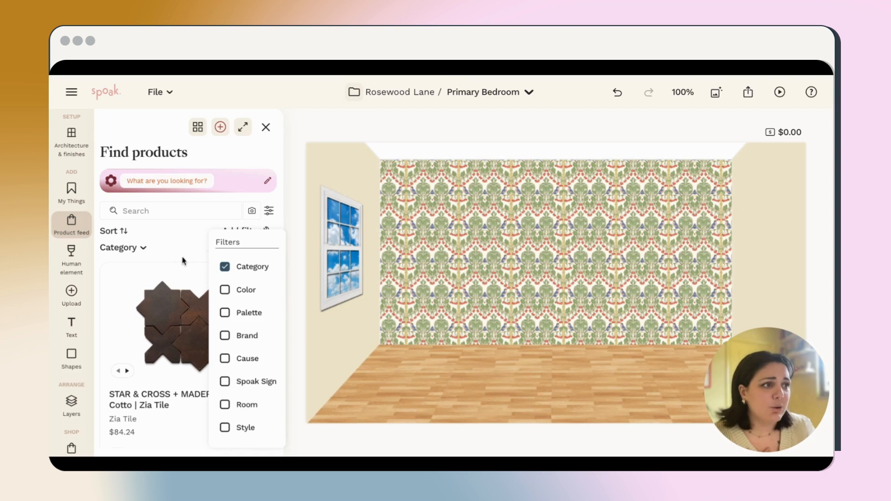
left_click(245, 341)
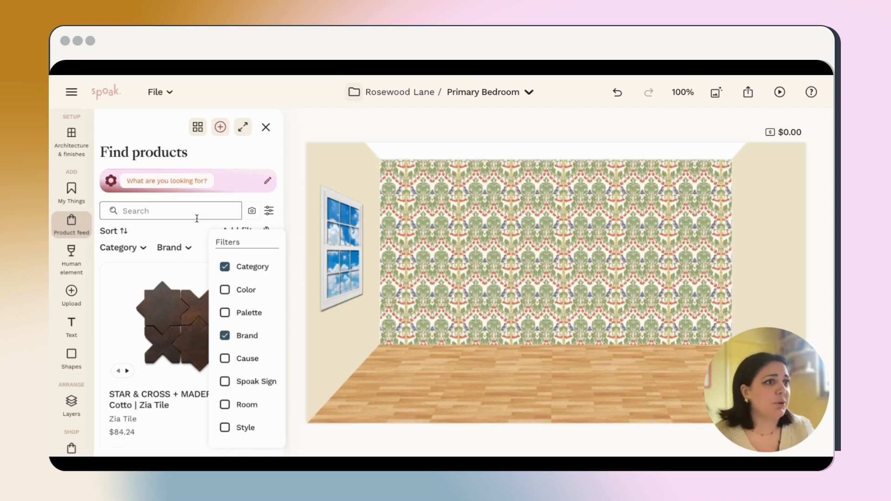
left_click(191, 236)
Filter the products to the Beds category
left_click(119, 248)
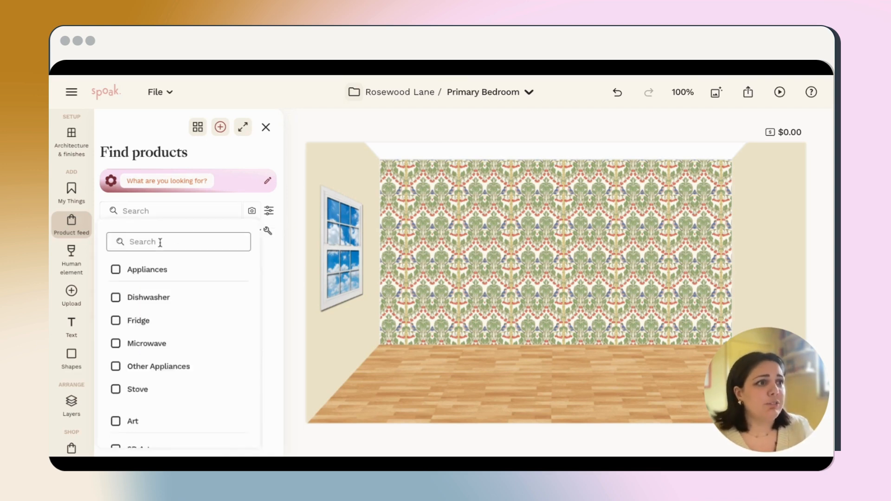
type("bed")
left_click(136, 299)
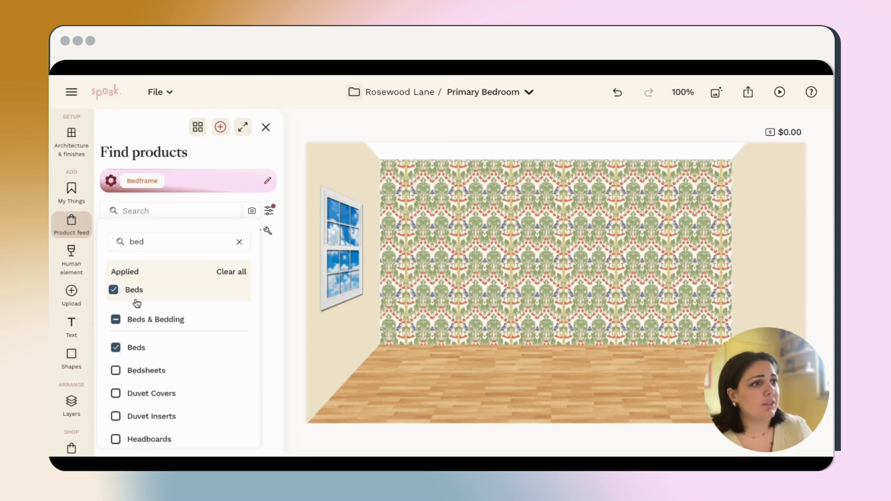
left_click(260, 234)
Restrict the bed products to the CB2 brand
left_click(199, 246)
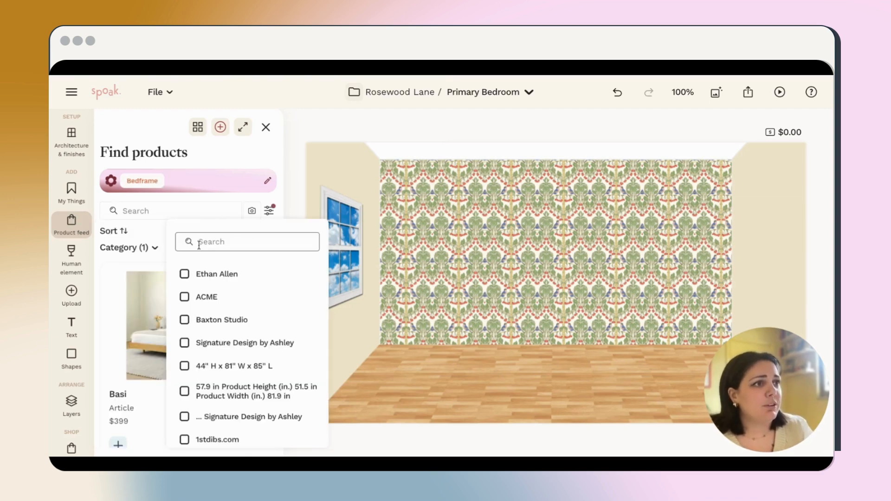
type("cb2")
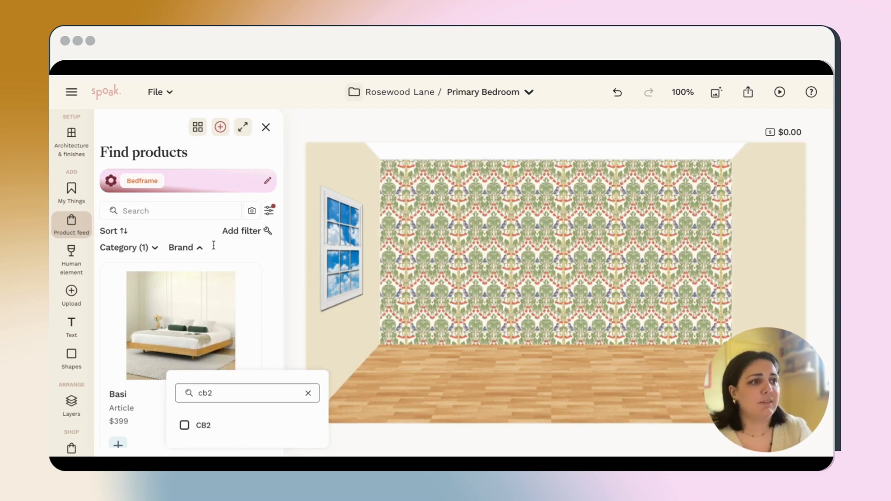
left_click(204, 425)
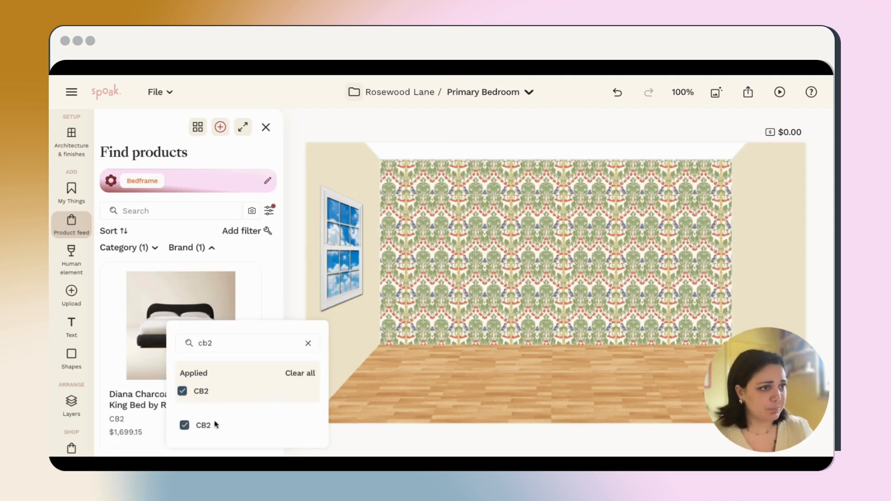
left_click(280, 287)
left_click(149, 212)
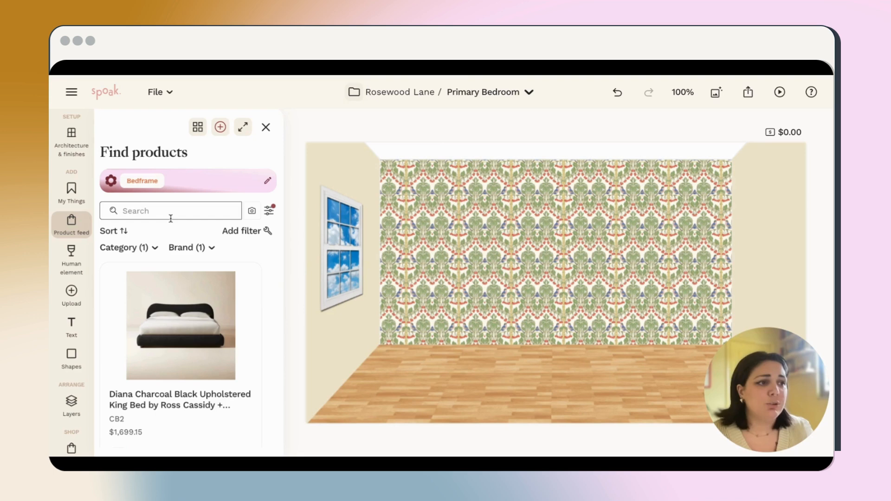
Find the blue upholstered CB2 bed in the results, add it to the room and enlarge it
scroll(224, 345, "down", 4)
scroll(225, 344, "down", 5)
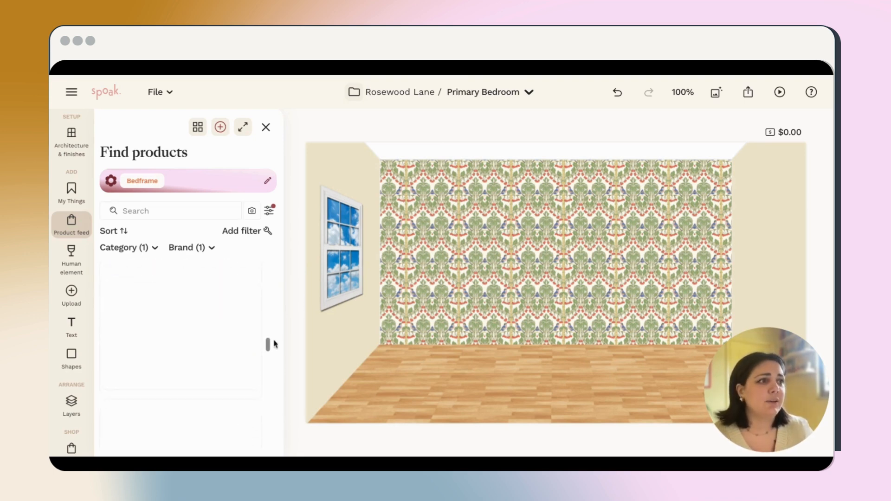
scroll(242, 346, "down", 5)
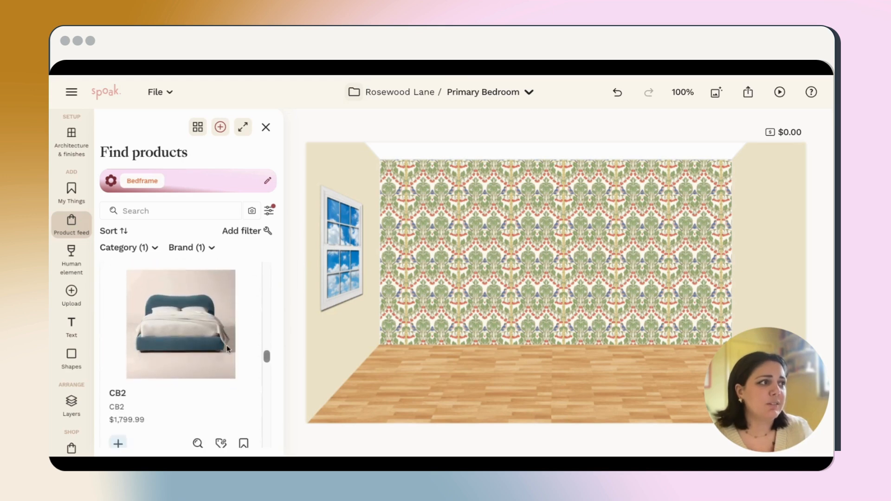
left_click(160, 326)
left_click_drag(486, 214, 441, 169)
left_click_drag(617, 349, 628, 394)
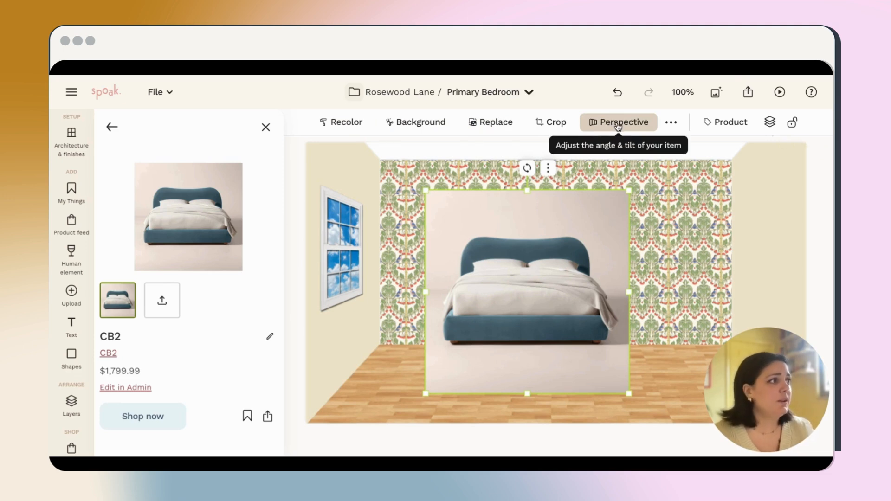
Remove the bed image's background with Magic, then enlarge the bed and center it against the wallpapered back wall
left_click(432, 127)
left_click(400, 175)
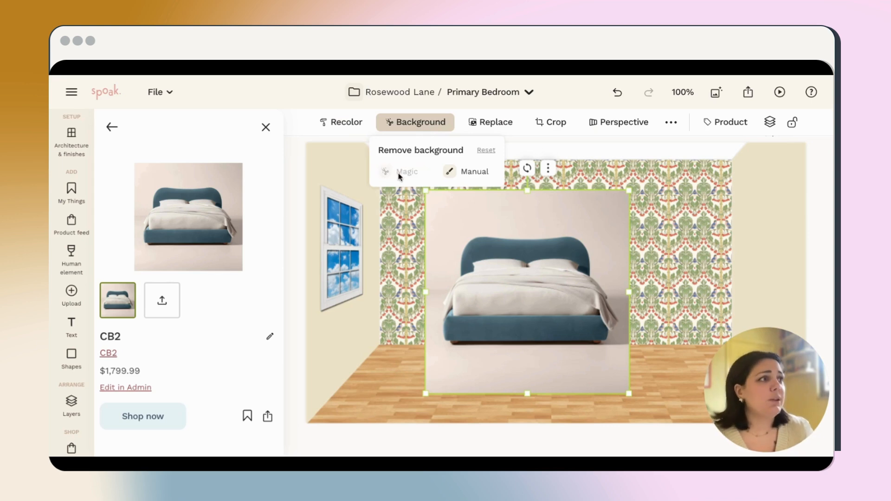
left_click_drag(469, 233, 538, 305)
mouse_move(667, 245)
left_mouse_down()
mouse_move(676, 245)
mouse_move(669, 242)
left_mouse_up()
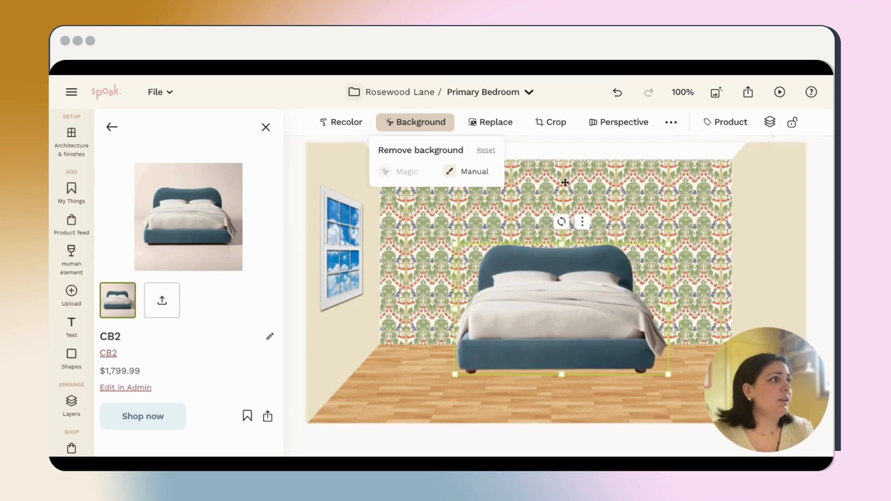
left_click(669, 123)
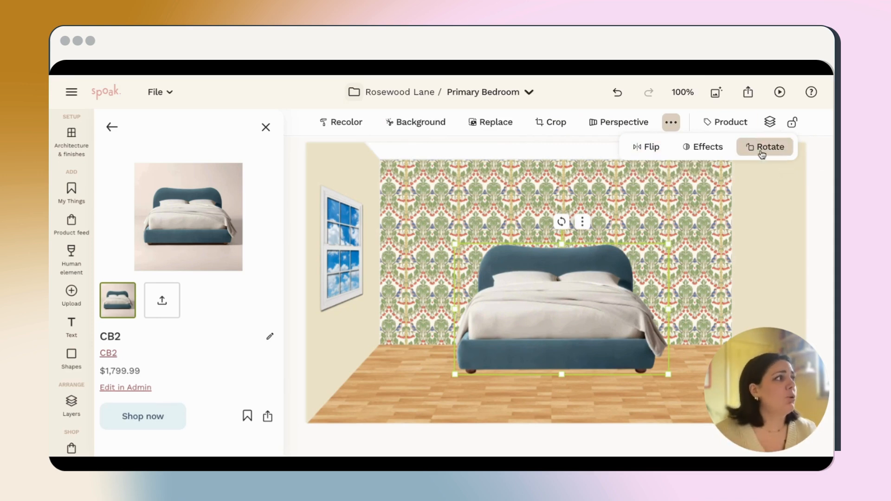
left_click_drag(586, 278, 593, 278)
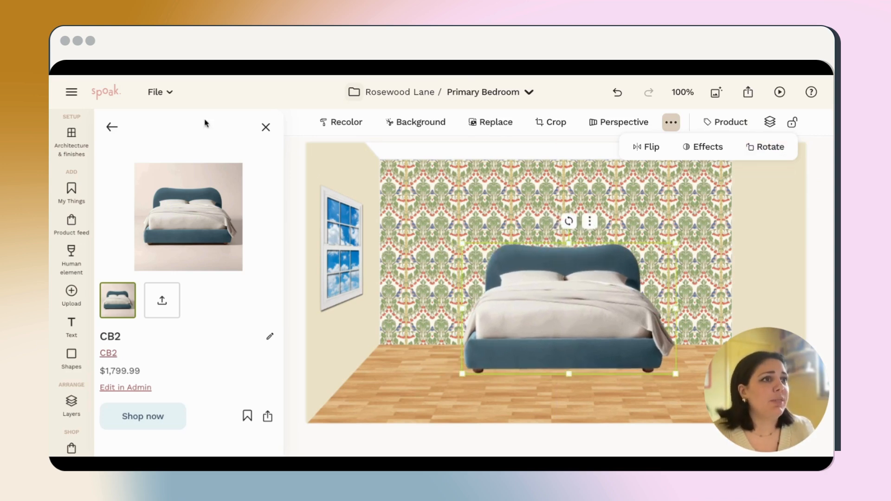
Import the West Elm Souk Shag Wool Rug into the room from its product link
left_click(111, 128)
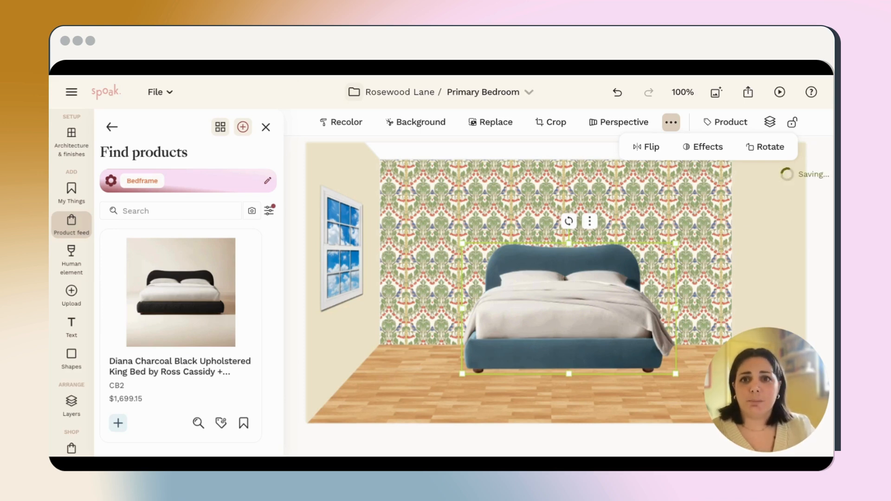
left_click(71, 293)
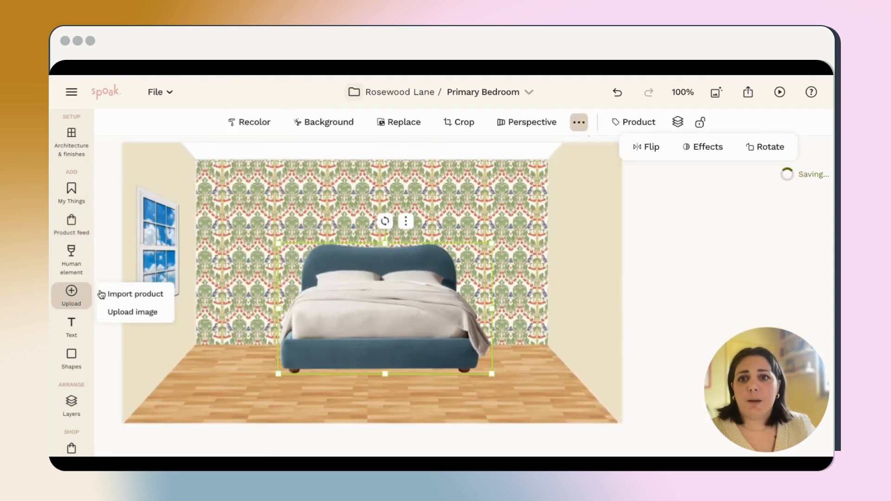
left_click(130, 296)
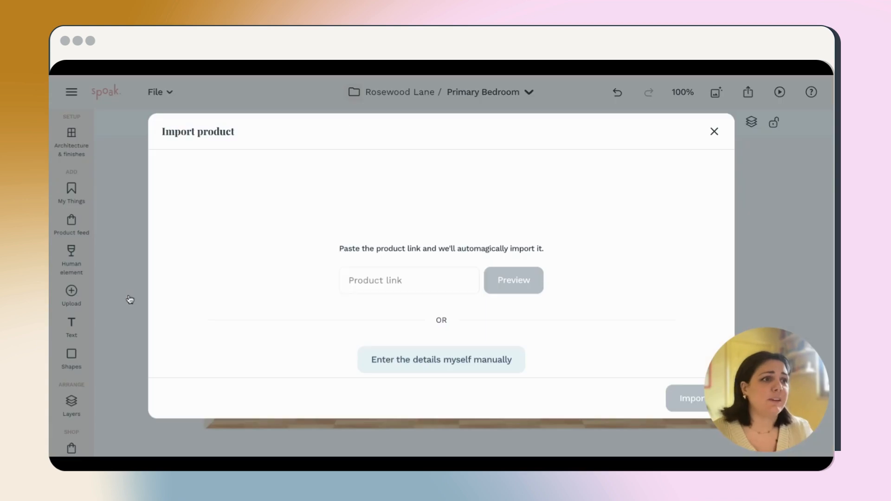
left_click(379, 281)
key("ctrl+v")
left_click(530, 283)
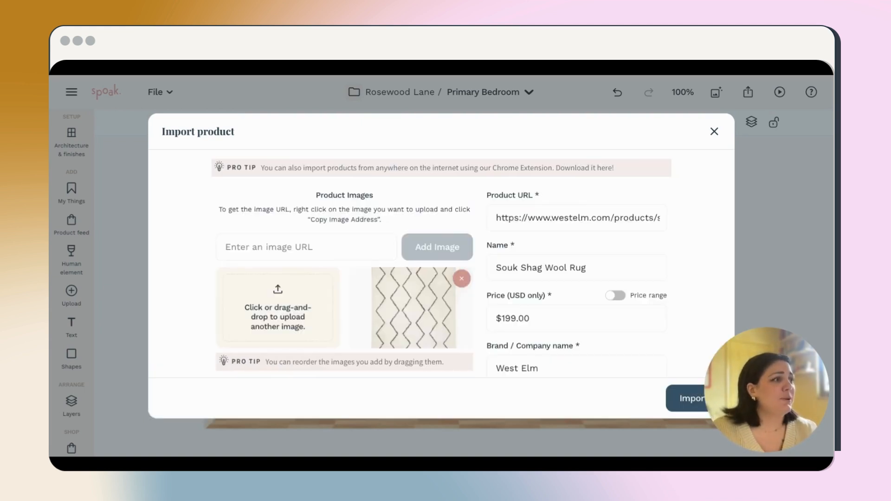
scroll(498, 304, "down", 2)
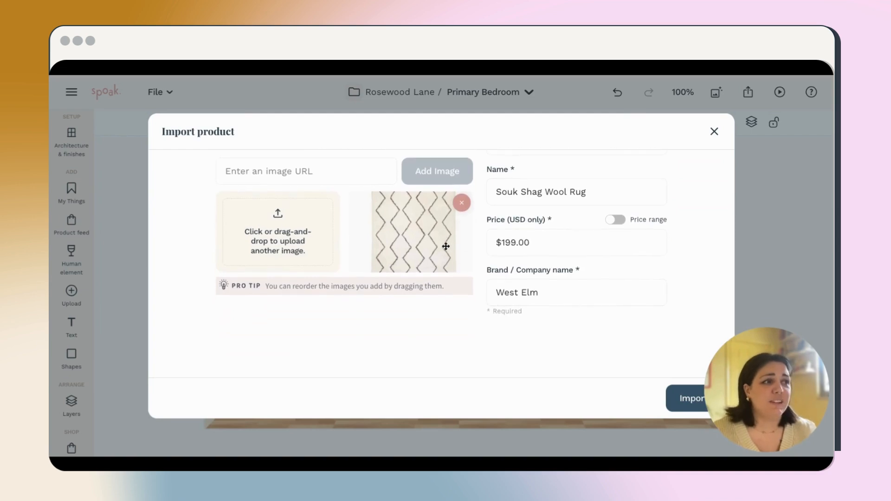
scroll(545, 260, "up", 2)
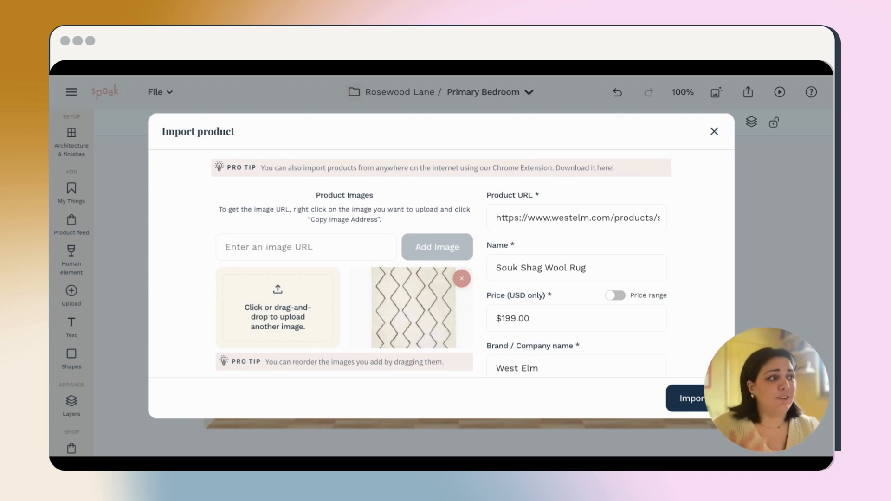
left_click(688, 402)
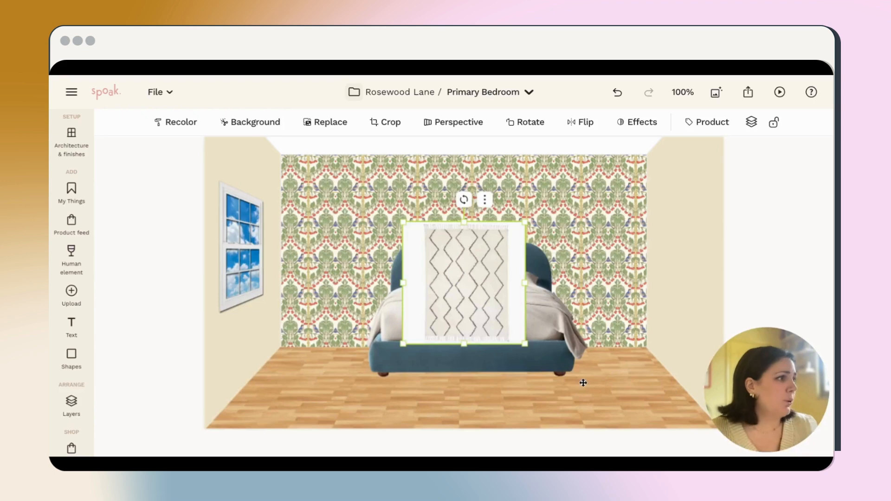
Enlarge the rug image and remove its background with Magic
left_click_drag(398, 219, 374, 194)
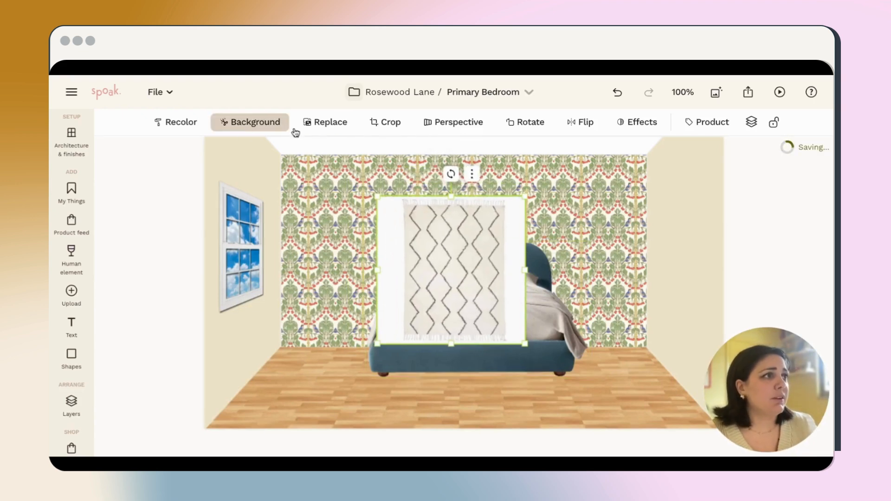
left_click(243, 129)
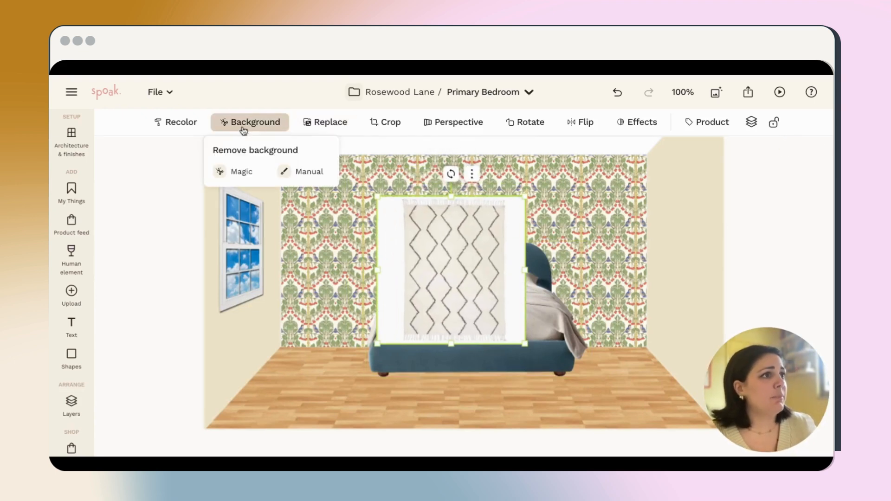
left_click(238, 173)
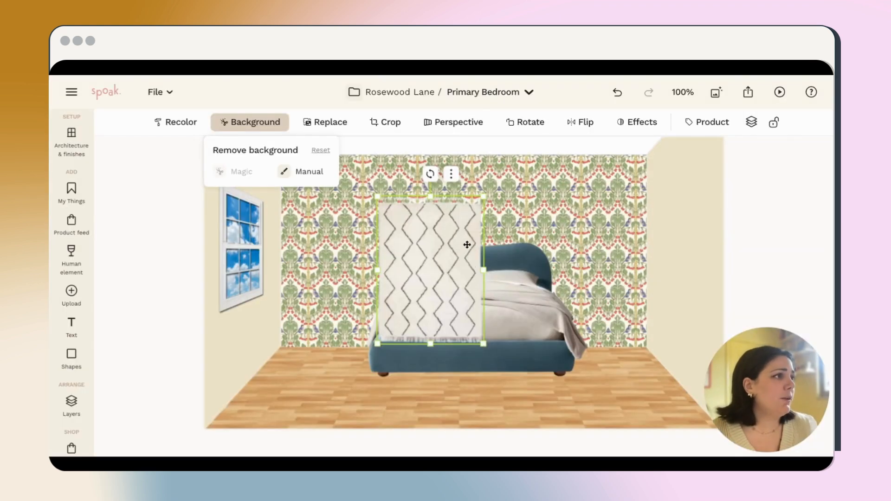
Rotate the rug a quarter turn to landscape orientation and enlarge it to about the bed's width
left_click_drag(430, 174, 355, 274)
left_click_drag(447, 284, 494, 325)
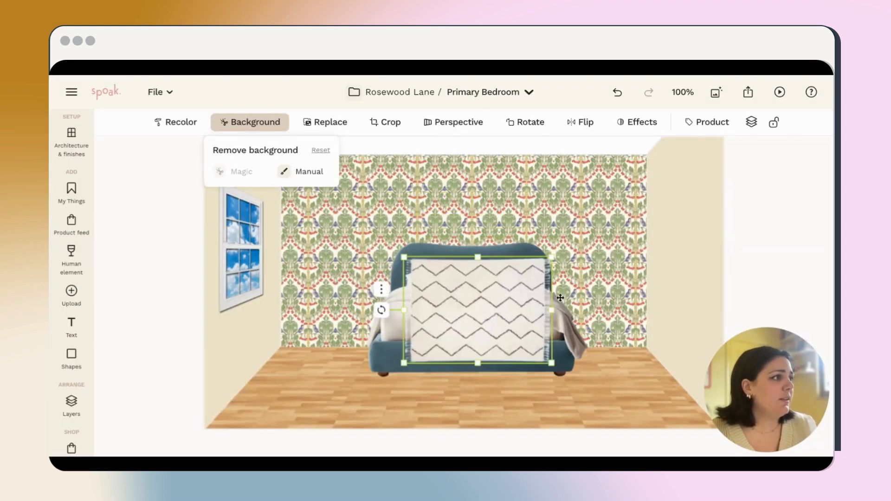
left_click_drag(551, 257, 600, 223)
left_click_drag(549, 277, 524, 291)
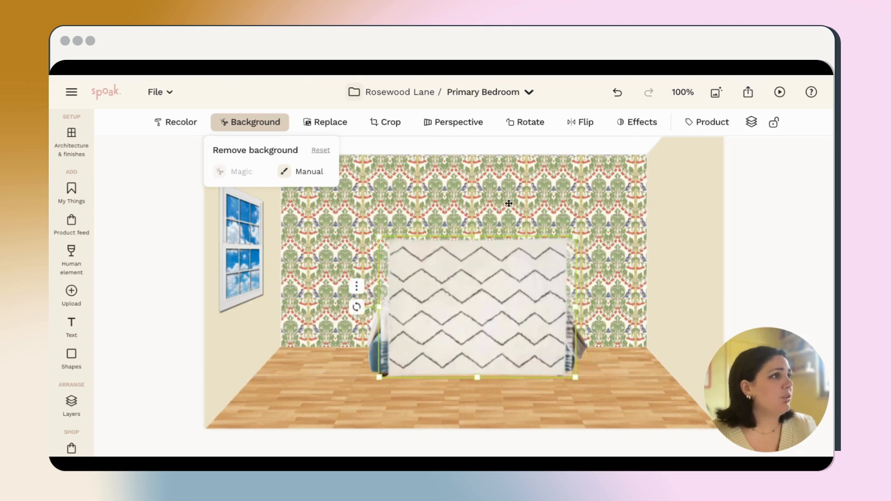
Lay the rug on the floor at the foot of the bed with Auto Angle on, and widen it across the floor
left_click(457, 123)
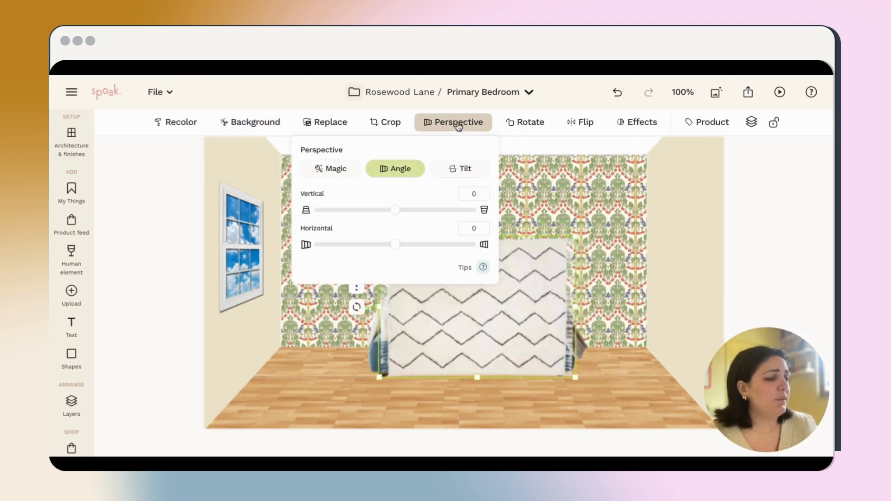
left_click(330, 170)
left_click(309, 239)
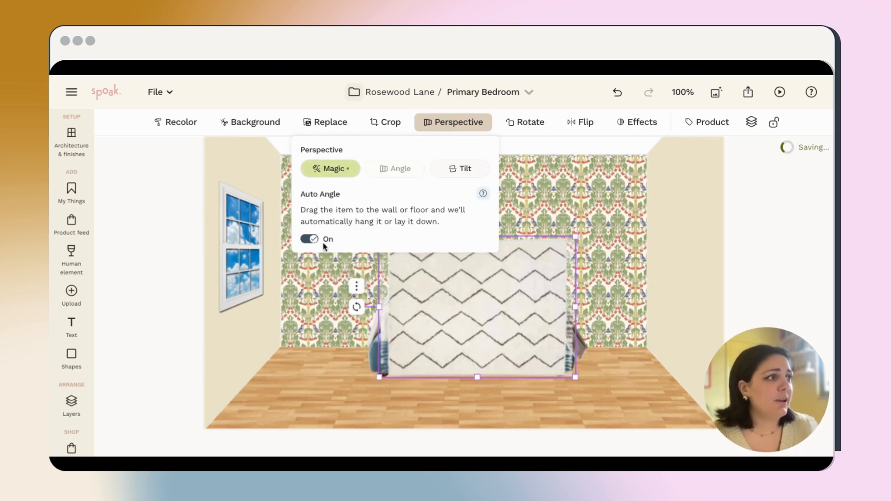
left_click_drag(489, 298, 403, 347)
left_click_drag(495, 394, 656, 390)
mouse_move(510, 390)
left_mouse_down()
mouse_move(431, 386)
mouse_move(545, 388)
mouse_move(480, 388)
mouse_move(504, 387)
mouse_move(502, 397)
left_mouse_up()
left_click_drag(657, 385, 661, 387)
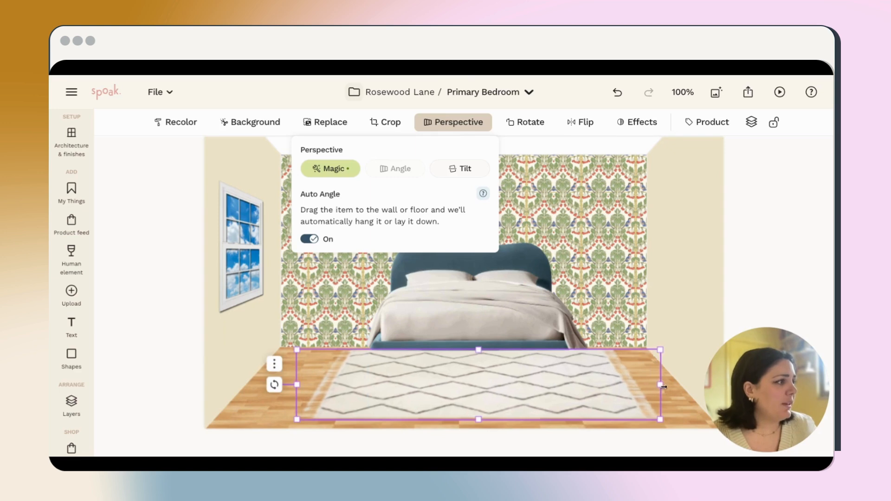
left_click_drag(452, 399, 441, 402)
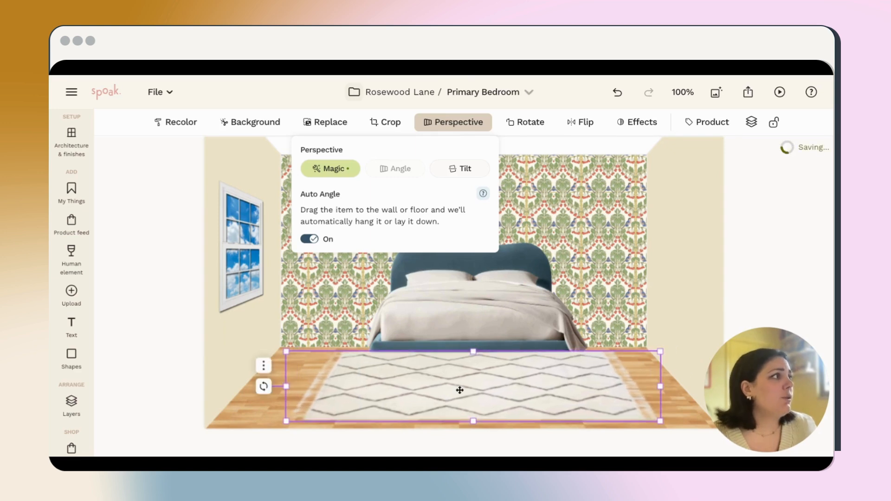
Send the rug to the back so it lies under the bed, and nudge it slightly left
left_click(751, 123)
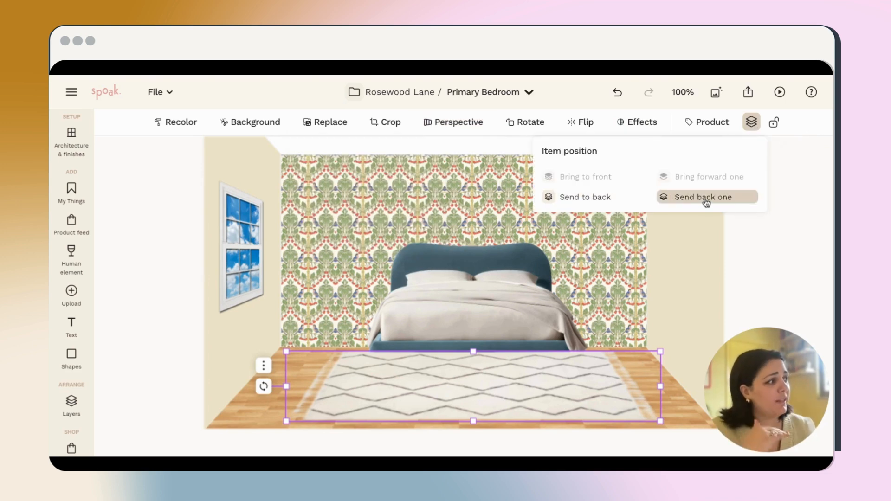
left_click(581, 203)
mouse_move(601, 399)
left_mouse_down()
mouse_move(591, 403)
mouse_move(597, 400)
left_mouse_up()
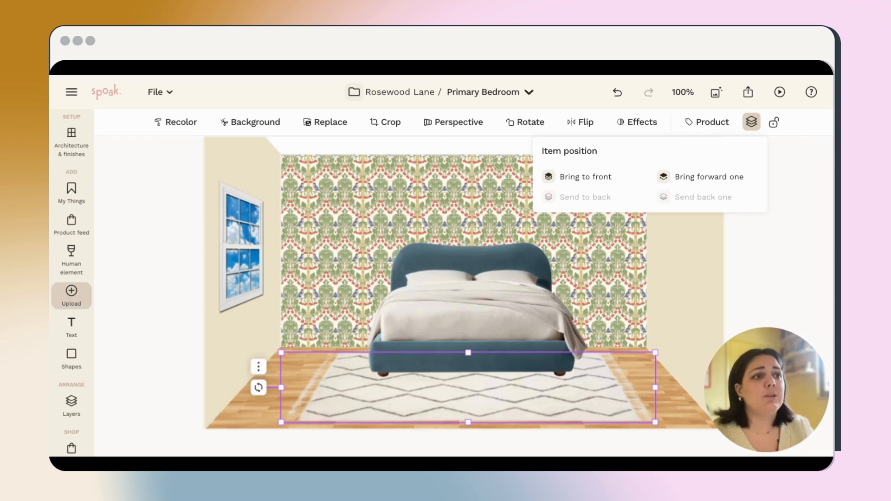
Upload the Spotted Duck Art image into the room and remove its background with Magic
left_click(71, 294)
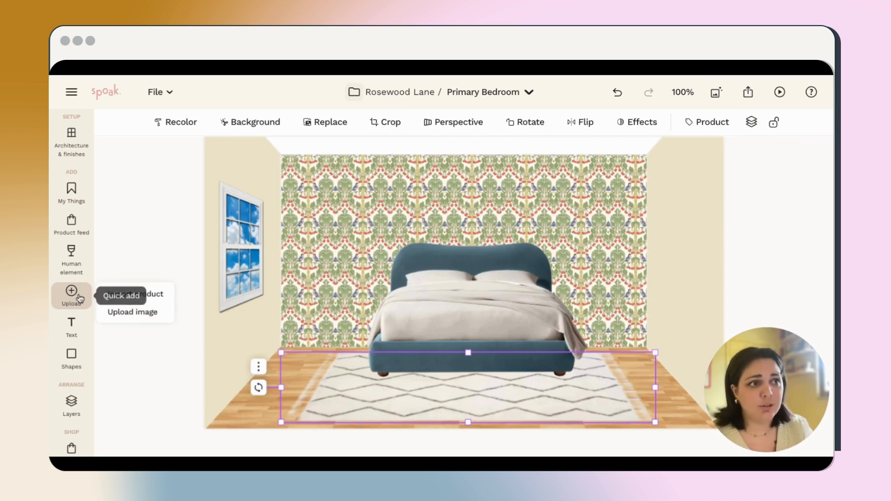
left_click(132, 314)
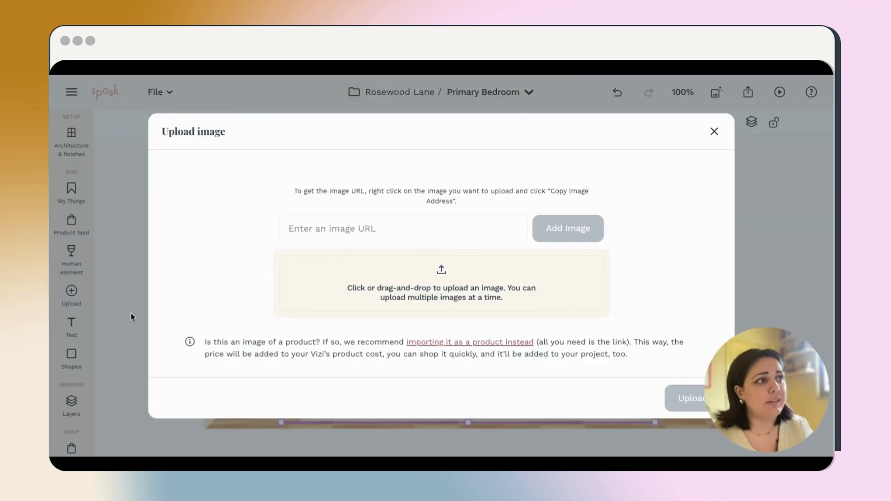
left_click_drag(831, 289, 410, 288)
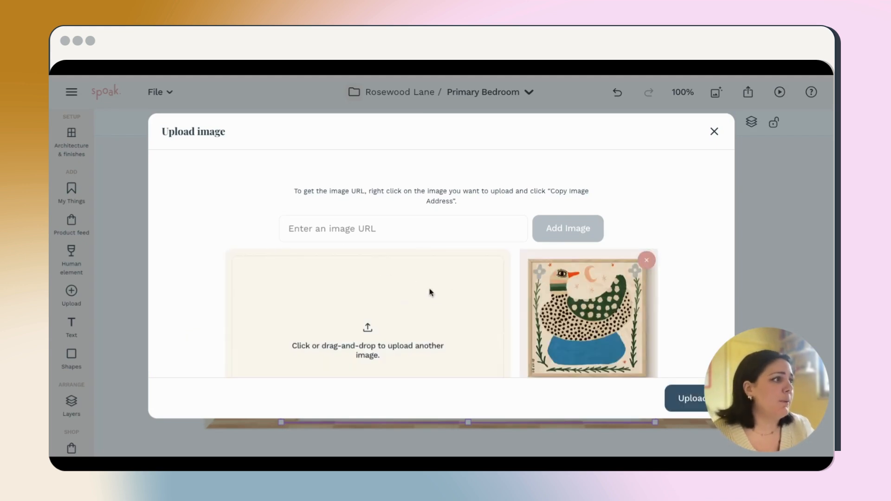
scroll(435, 290, "down", 3)
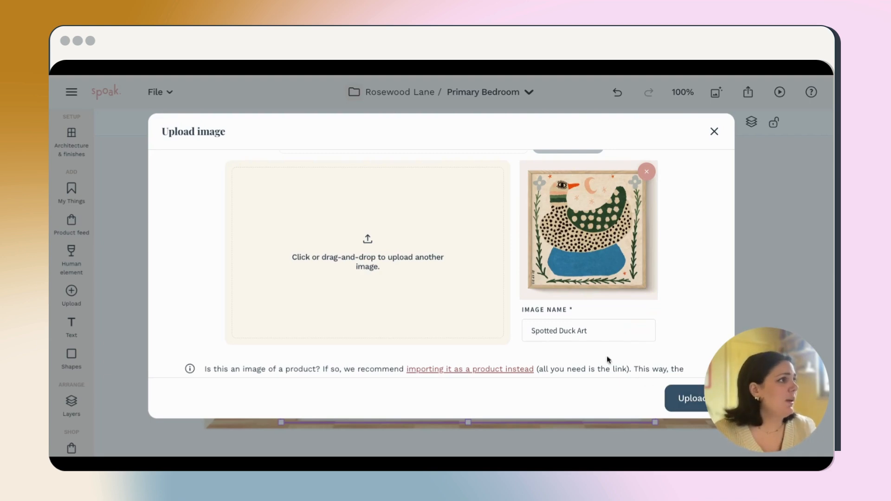
scroll(627, 369, "up", 3)
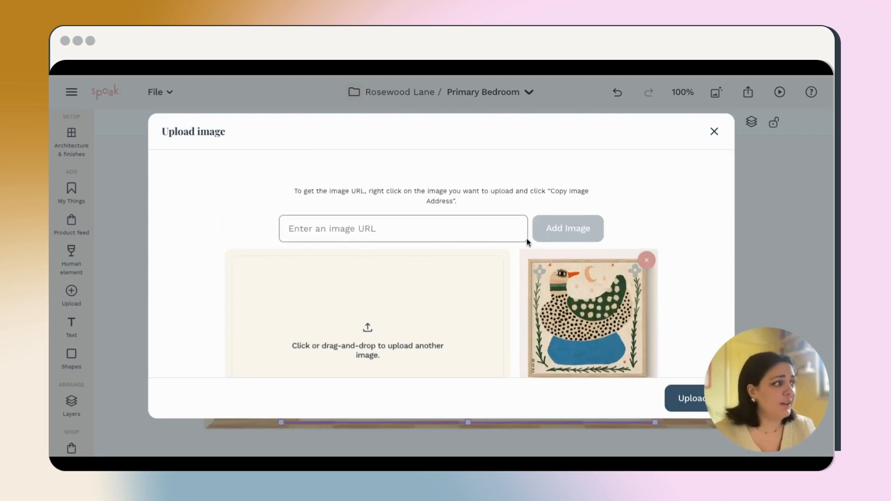
scroll(624, 239, "down", 3)
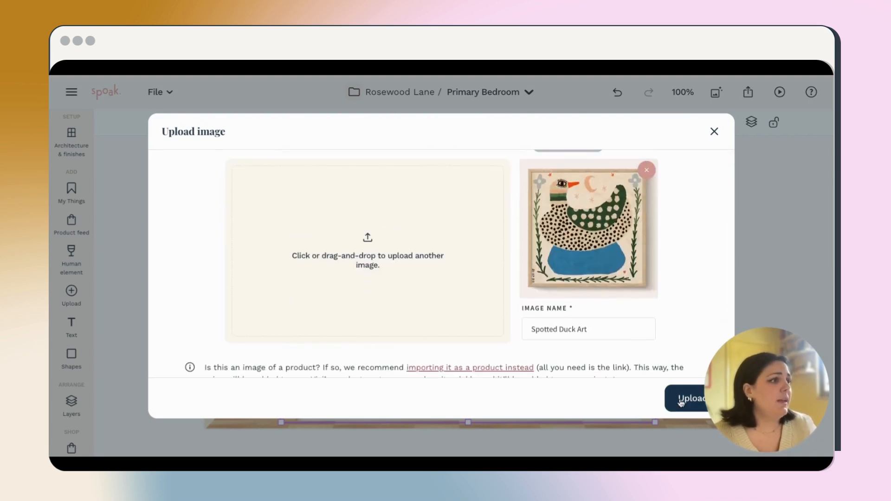
left_click(681, 402)
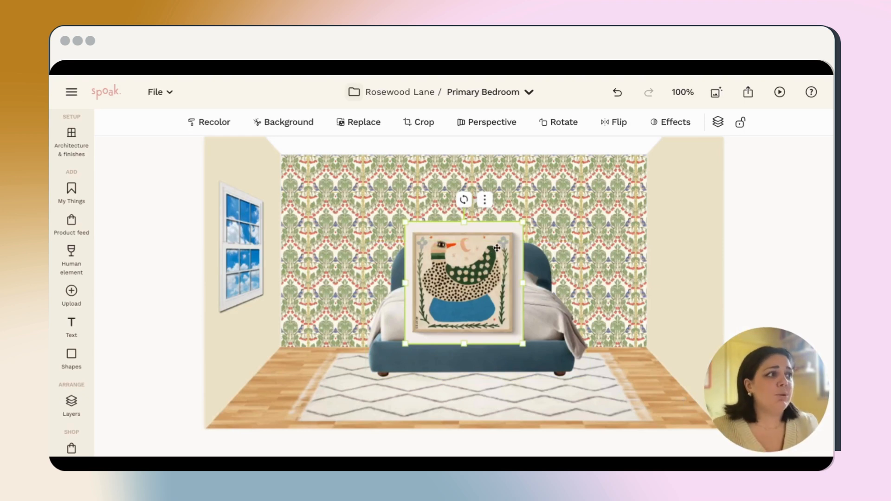
left_click(284, 123)
left_click(272, 172)
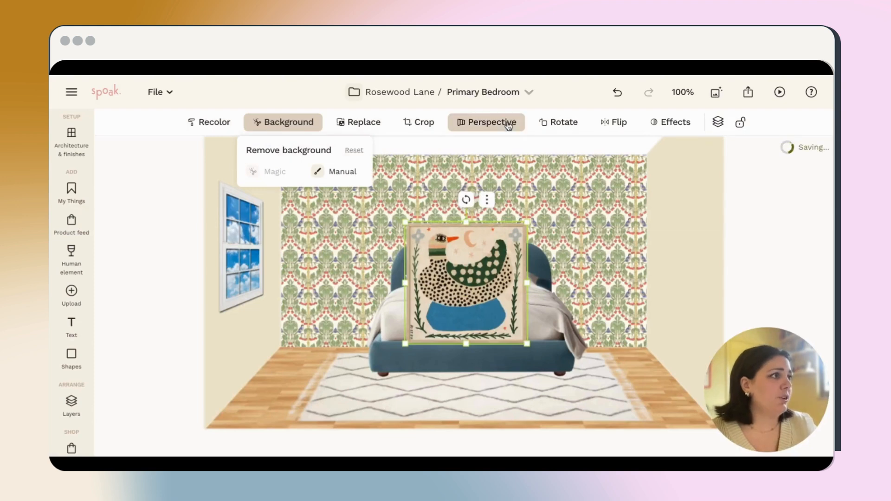
Hang the duck artwork on the room's right wall with Auto Angle on, positioning it on the upper part near the back wall
left_click(464, 123)
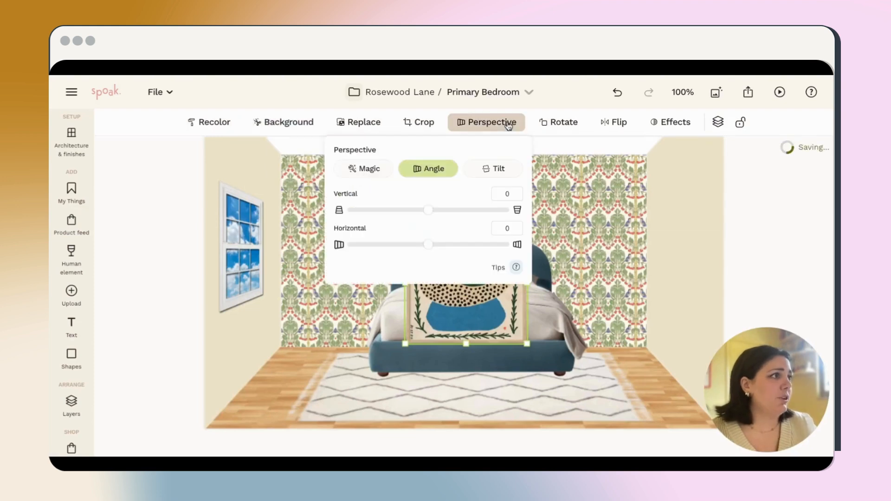
left_click(364, 168)
left_click(342, 239)
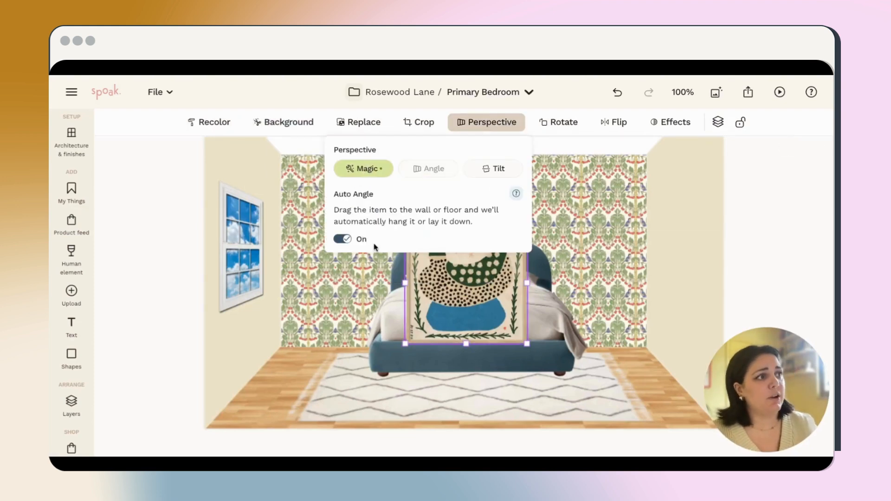
left_click_drag(470, 286, 720, 245)
left_click_drag(719, 290, 677, 244)
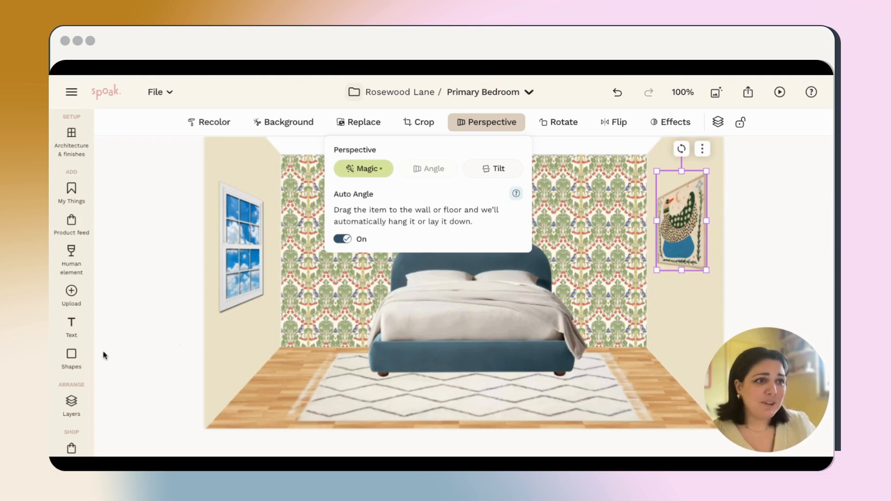
left_click(137, 323)
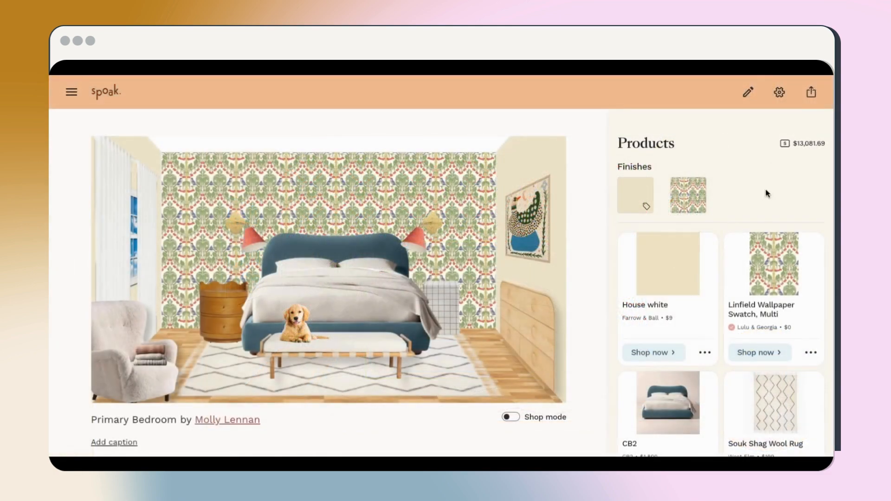